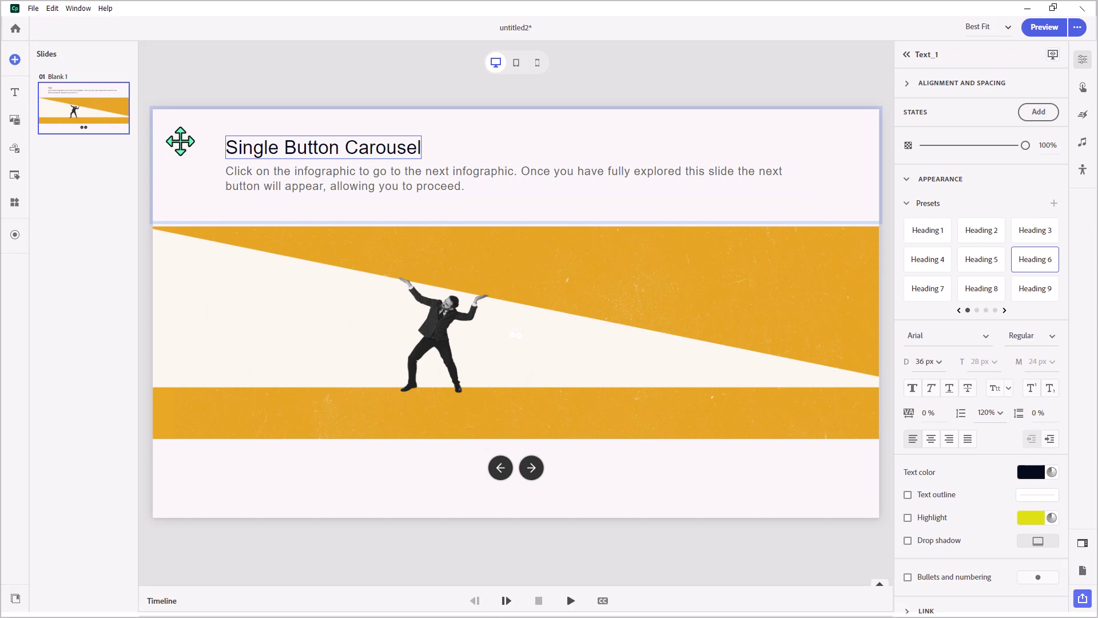
click(180, 141)
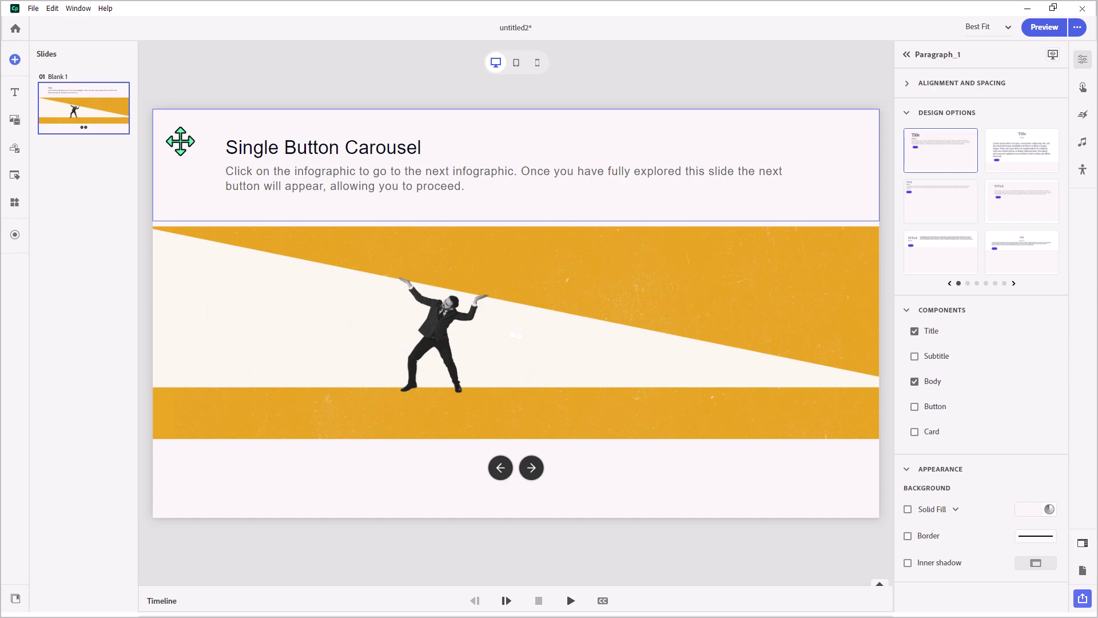
click(16, 90)
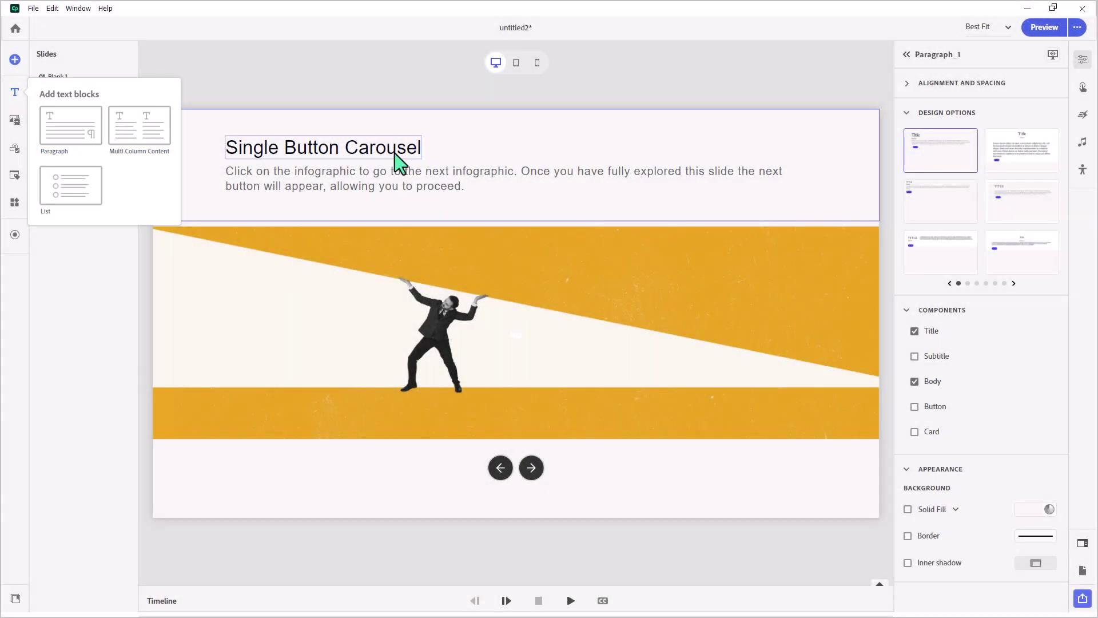
click(362, 146)
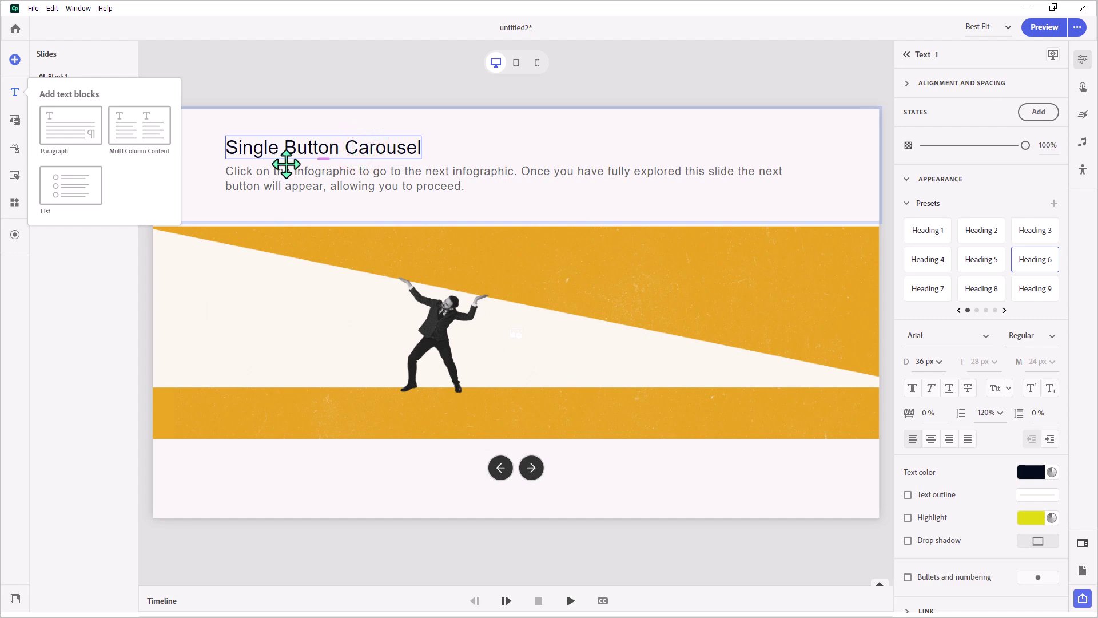
click(189, 172)
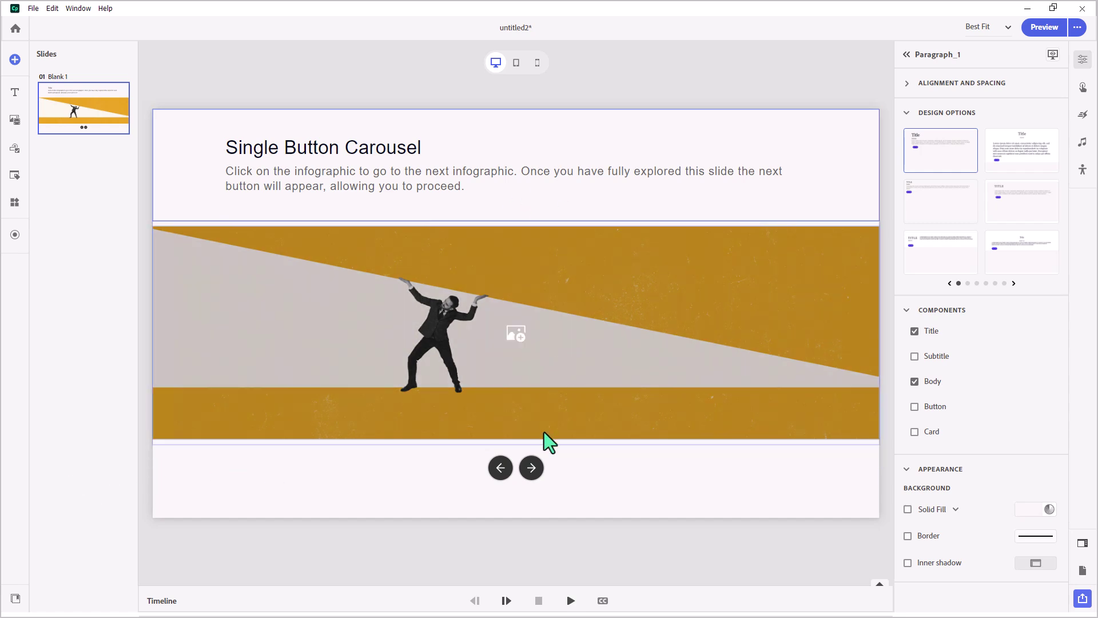
Step: Enable the Disabled state and disable the Selected state for the forward arrow button
click(535, 470)
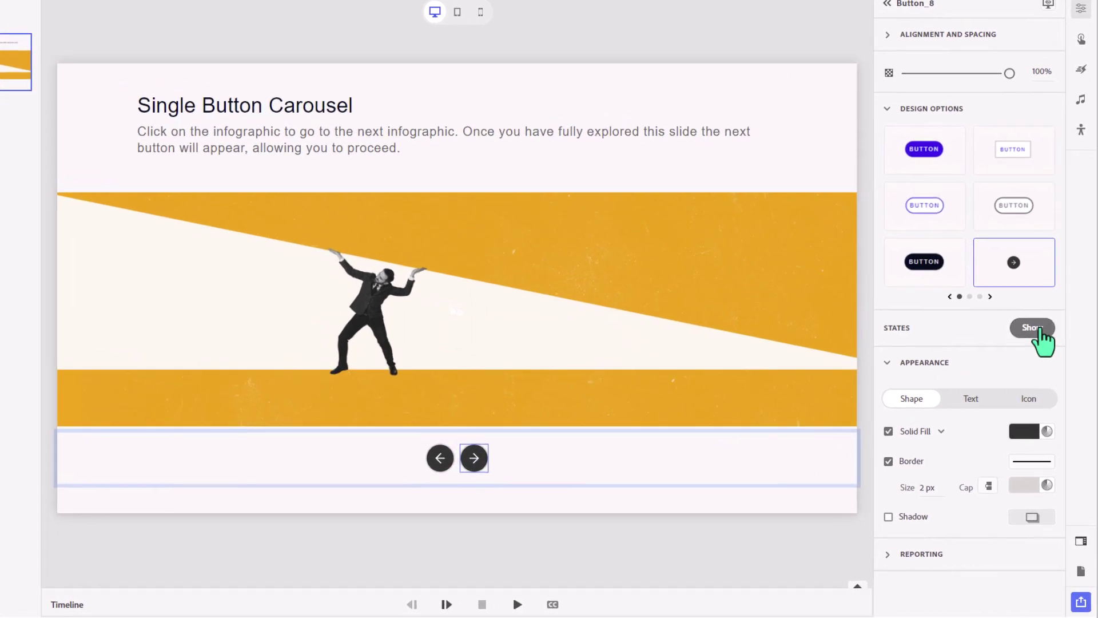
click(1039, 349)
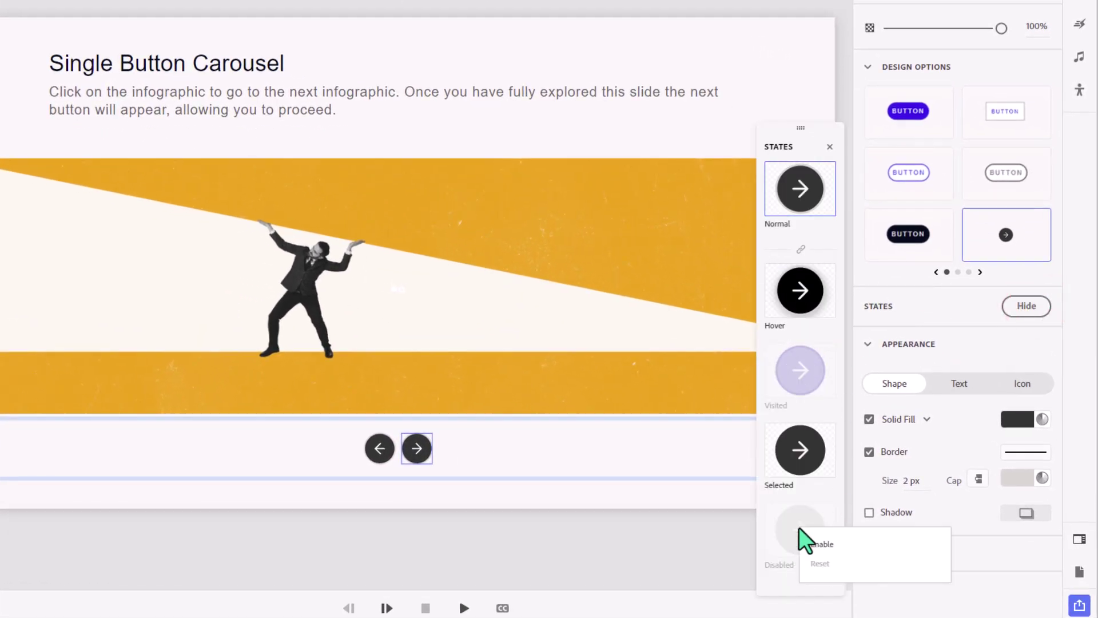
click(816, 540)
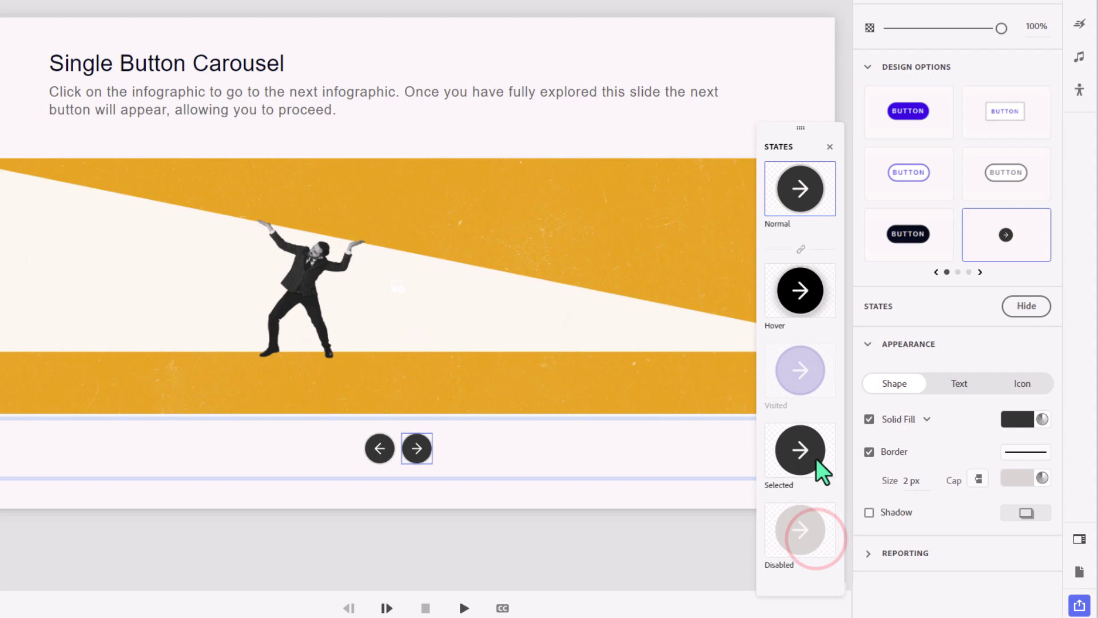
right_click(802, 449)
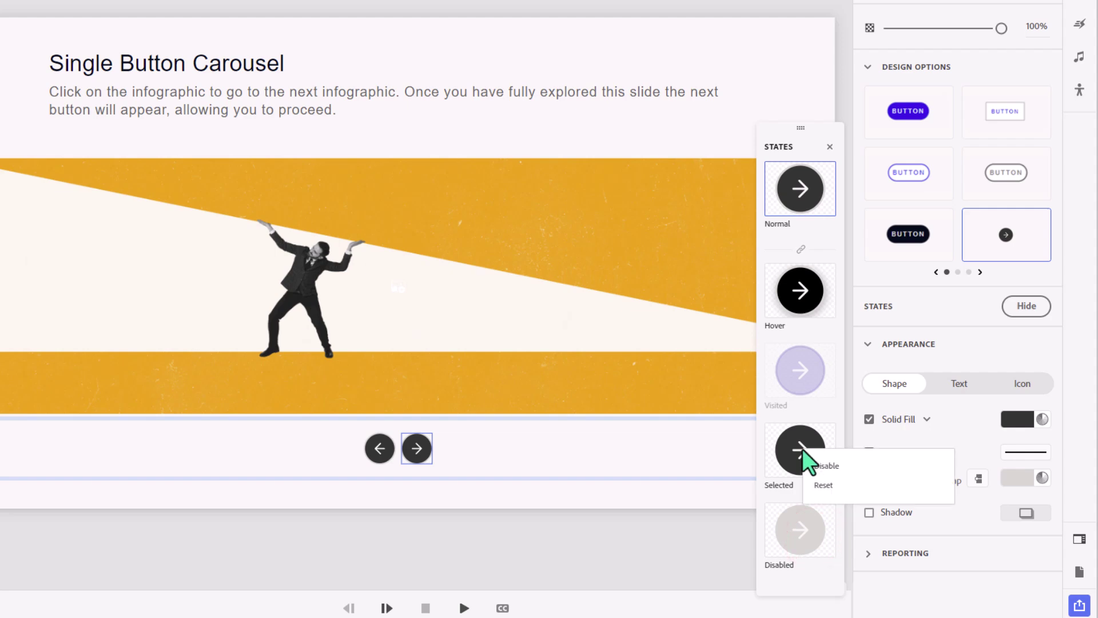
click(822, 464)
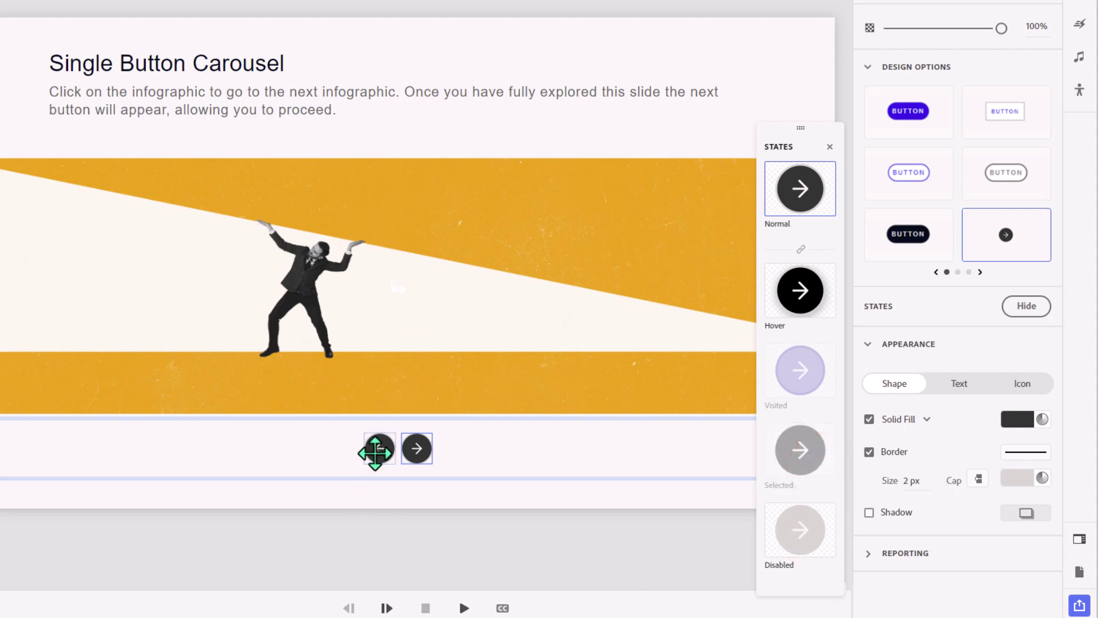
Step: Disable the Selected state of the back arrow button
click(375, 452)
right_click(810, 448)
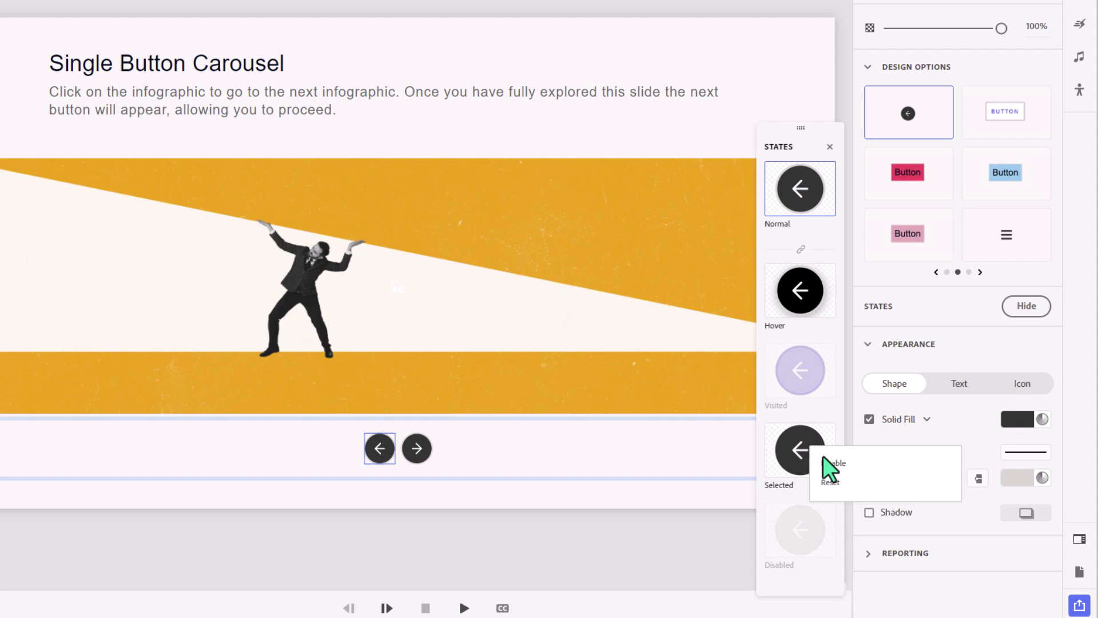
click(827, 462)
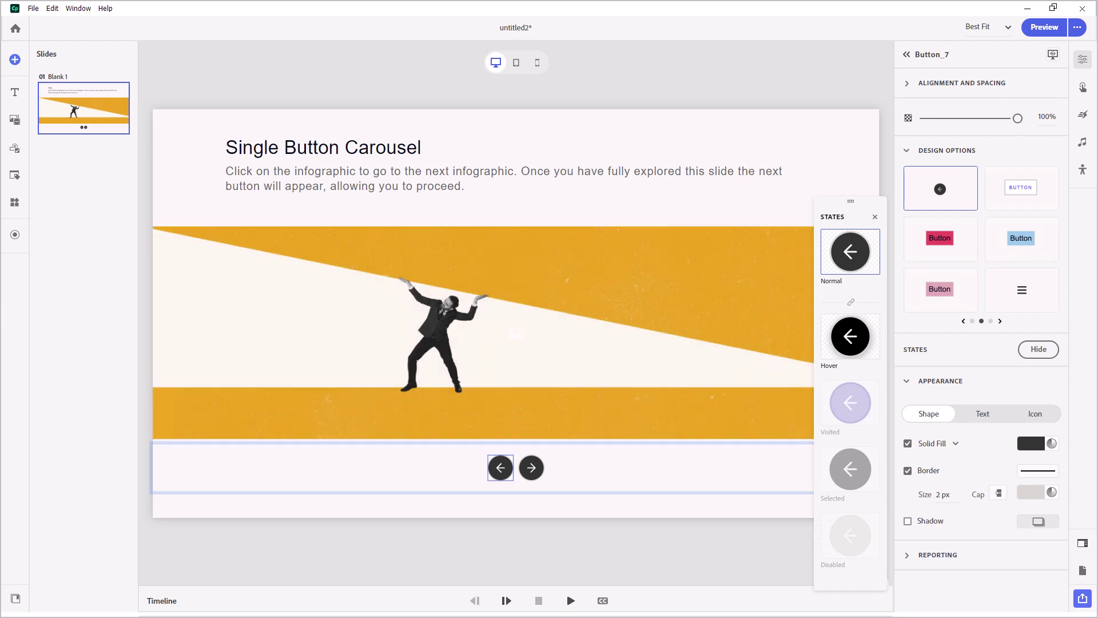
Step: Replace the slide image with the Experiment infographic, using Fit display and Fixed height responsive behavior, and save the image settings
drag(3, 400, 538, 332)
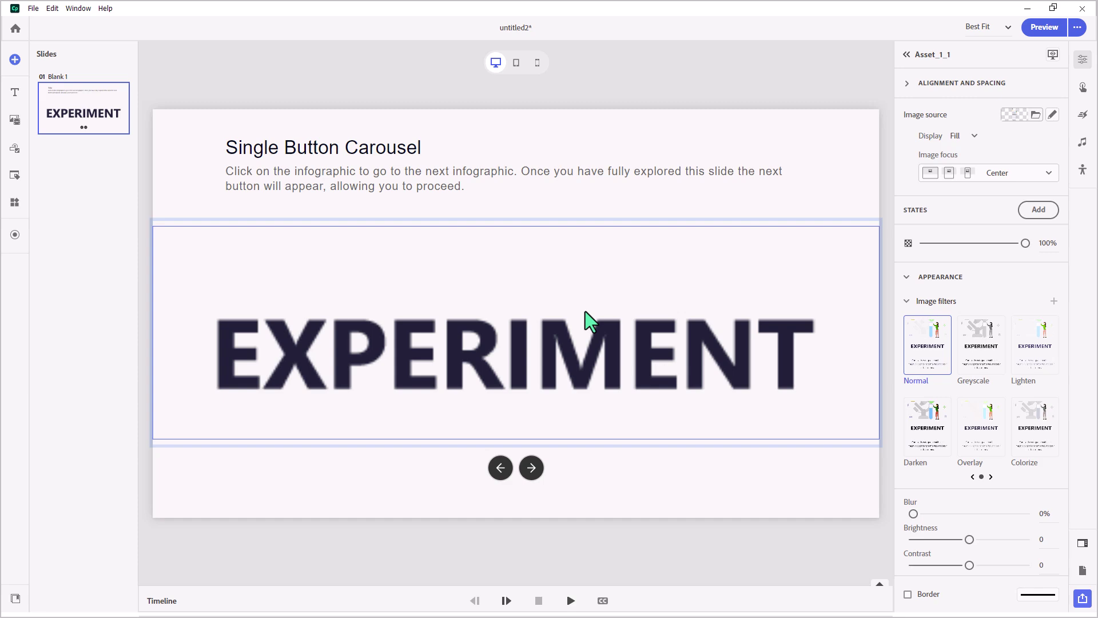
double_click(544, 303)
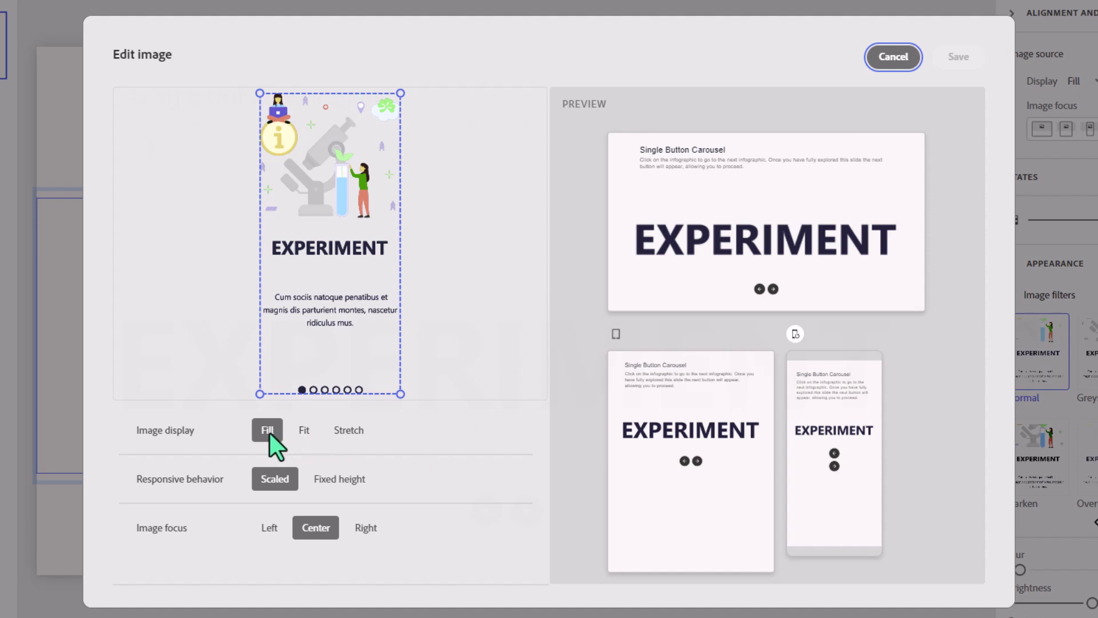
click(308, 434)
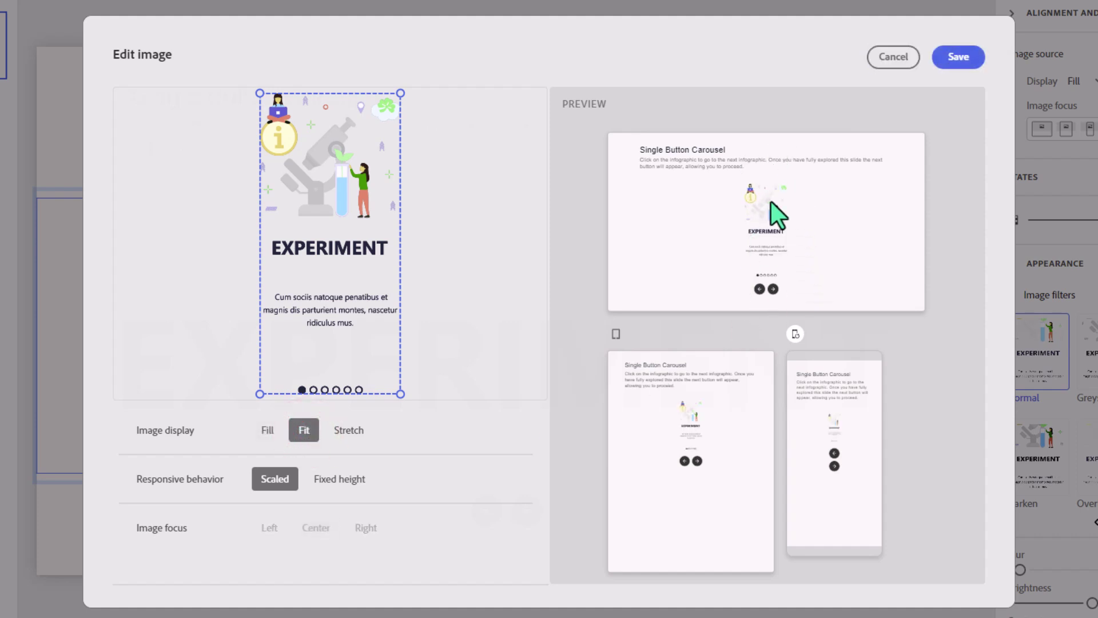
click(338, 482)
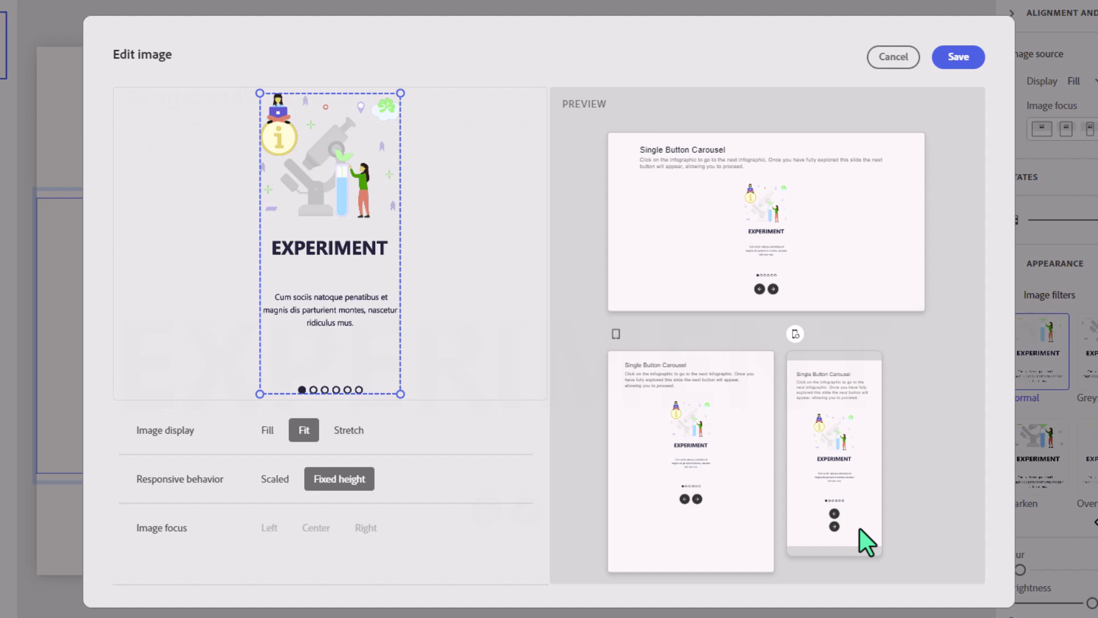
click(958, 57)
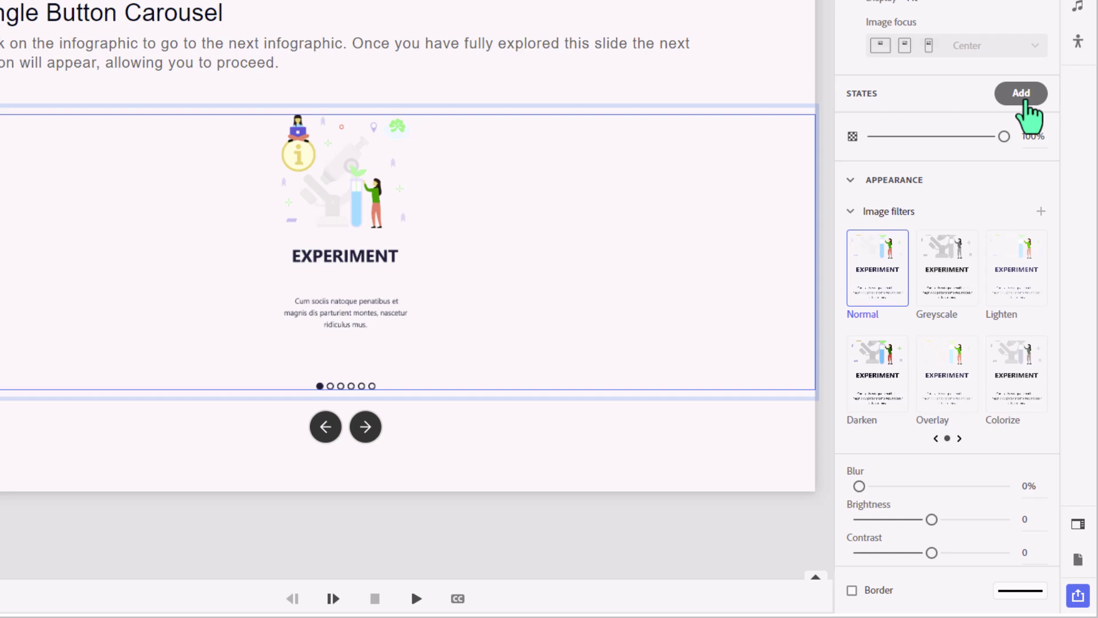
Step: Add five custom states to the Experiment image, named asset2, asset3, asset4, asset5 and asset6
click(1022, 94)
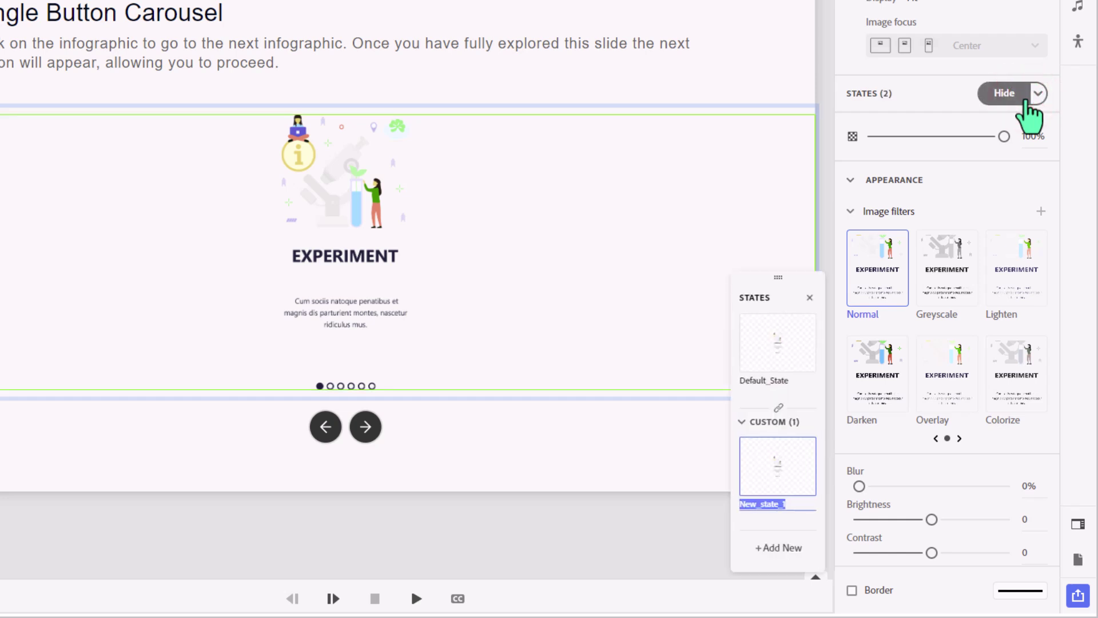
text(asset2)
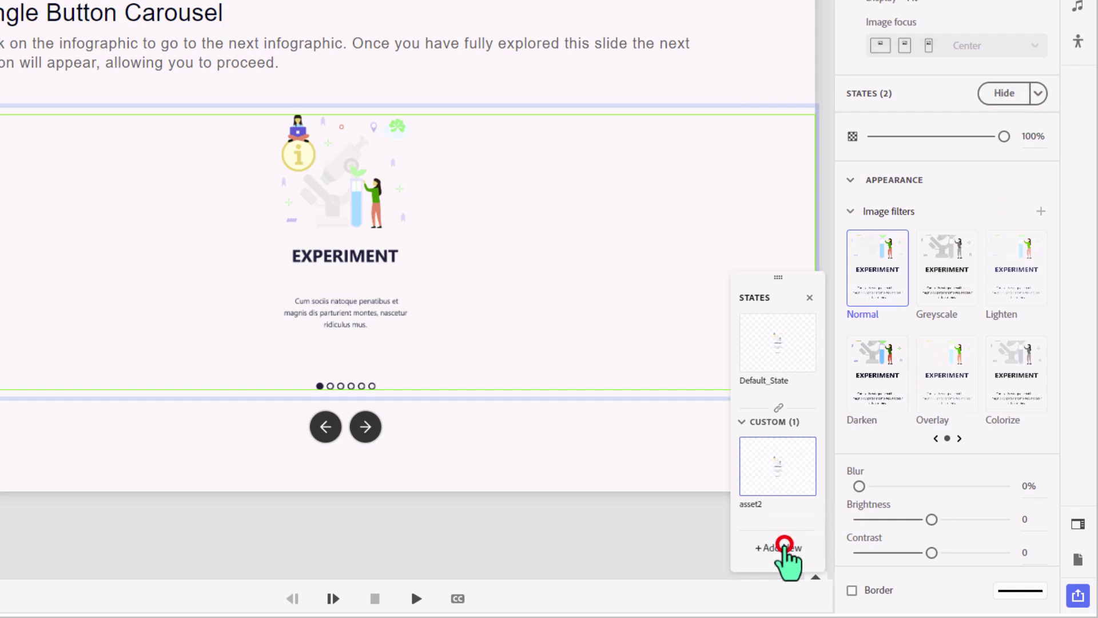
click(785, 547)
text(asset3)
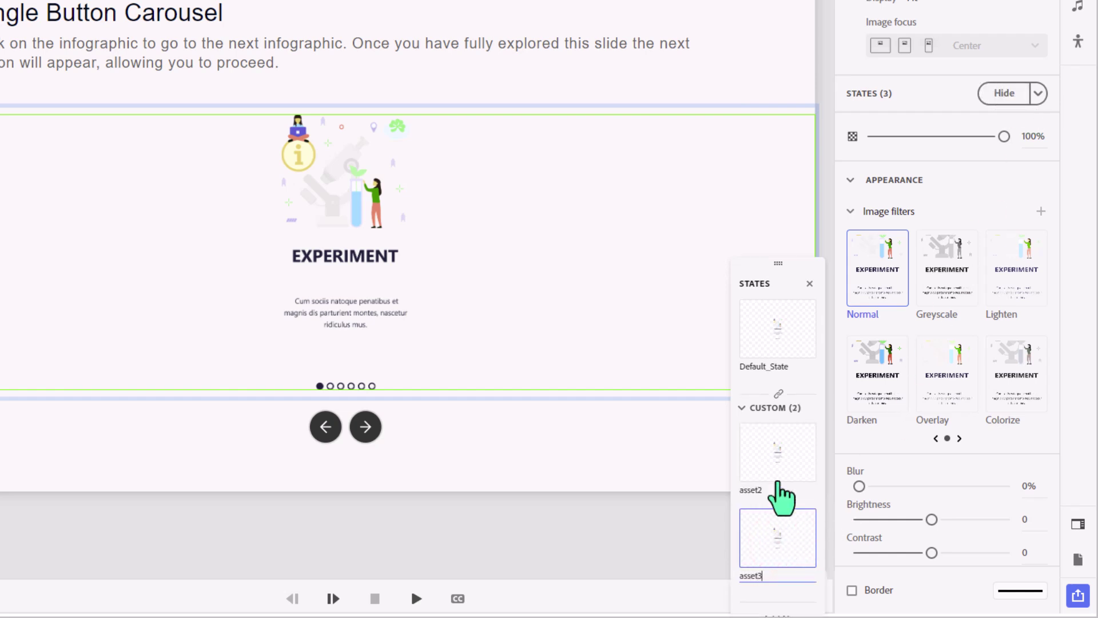
drag(790, 267, 667, 27)
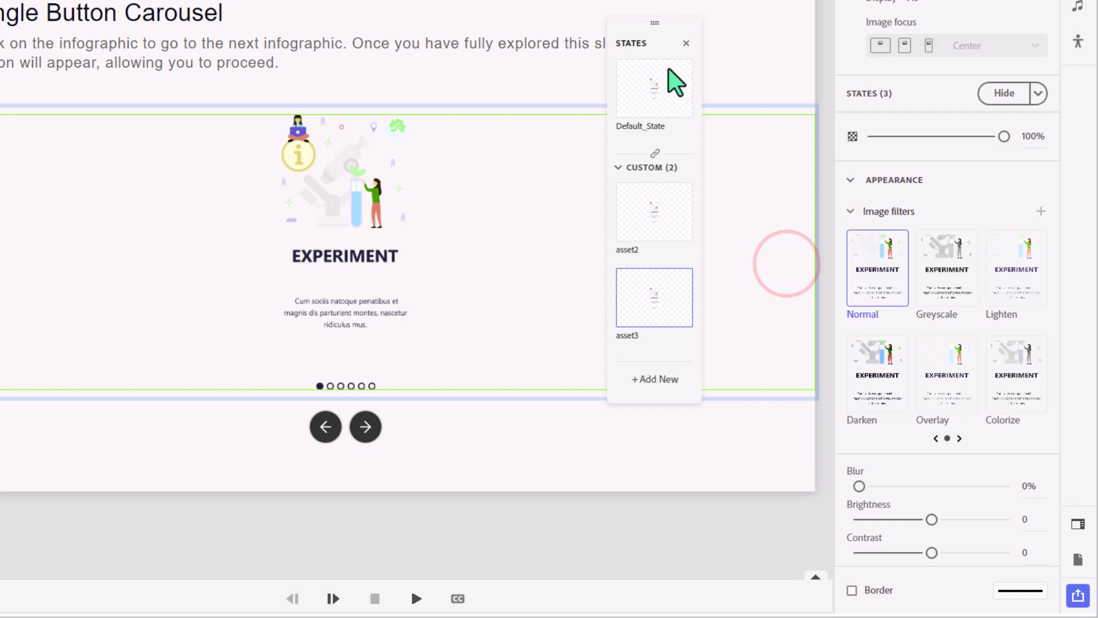
click(674, 375)
text(asset4)
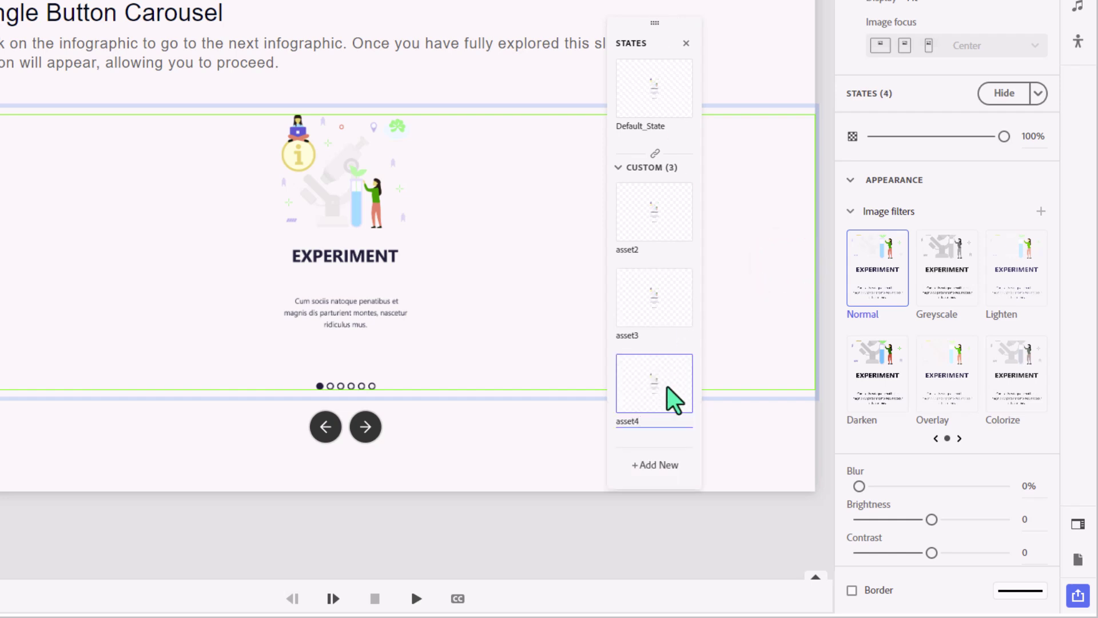
click(658, 465)
text(asset5)
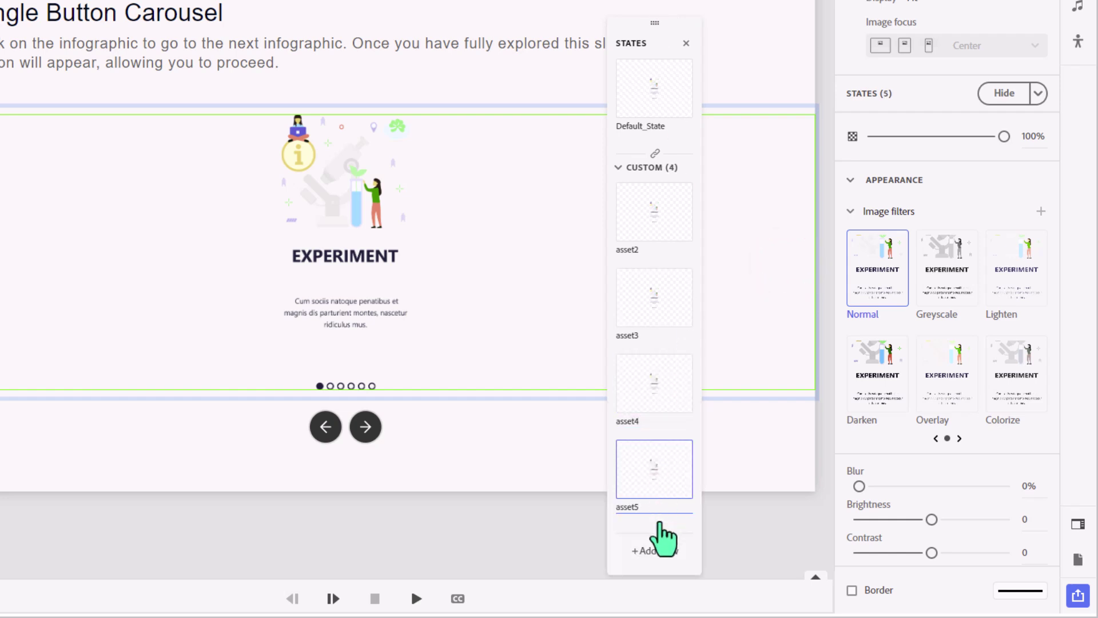
click(658, 548)
text(asset6)
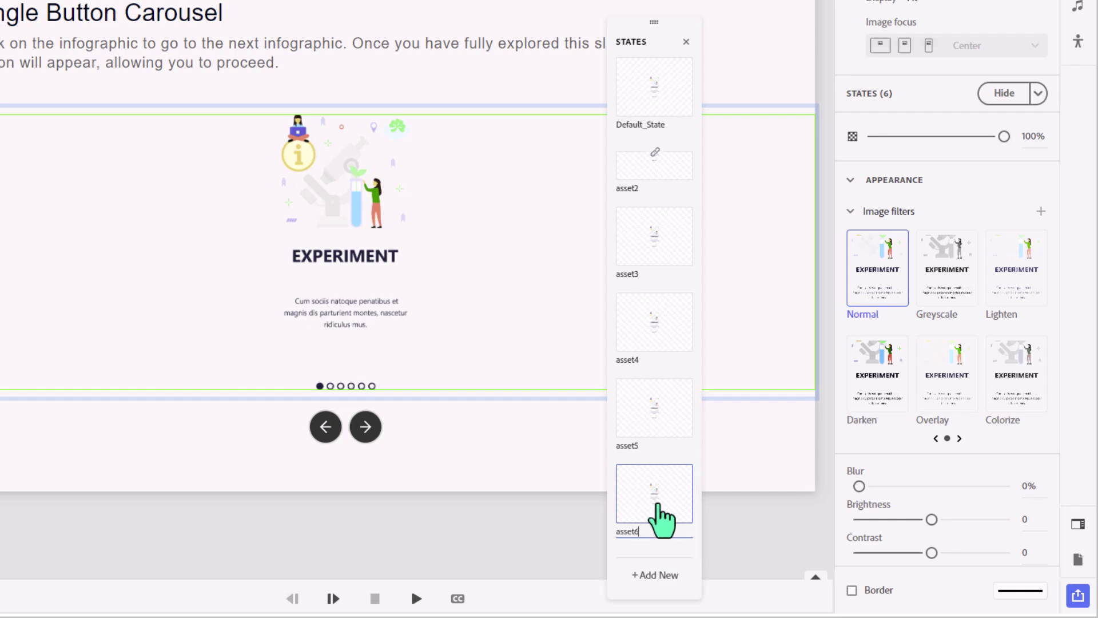
key(Return)
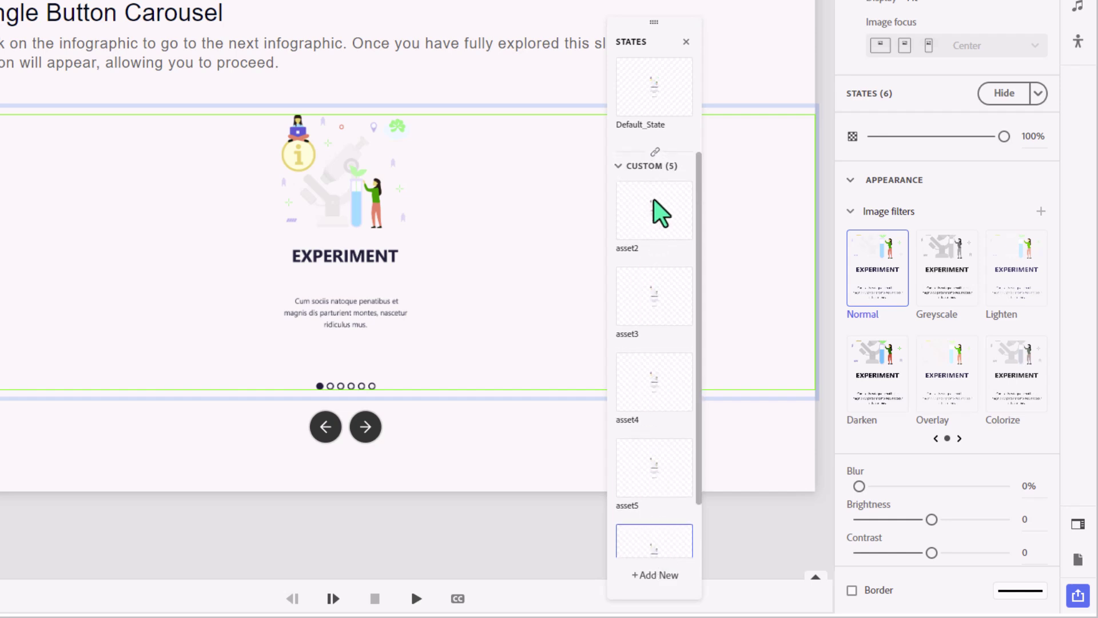
Step: Replace the image in state asset2 with the Theory infographic, asset3 with the third infographic and asset4 with the Documentation infographic
click(659, 219)
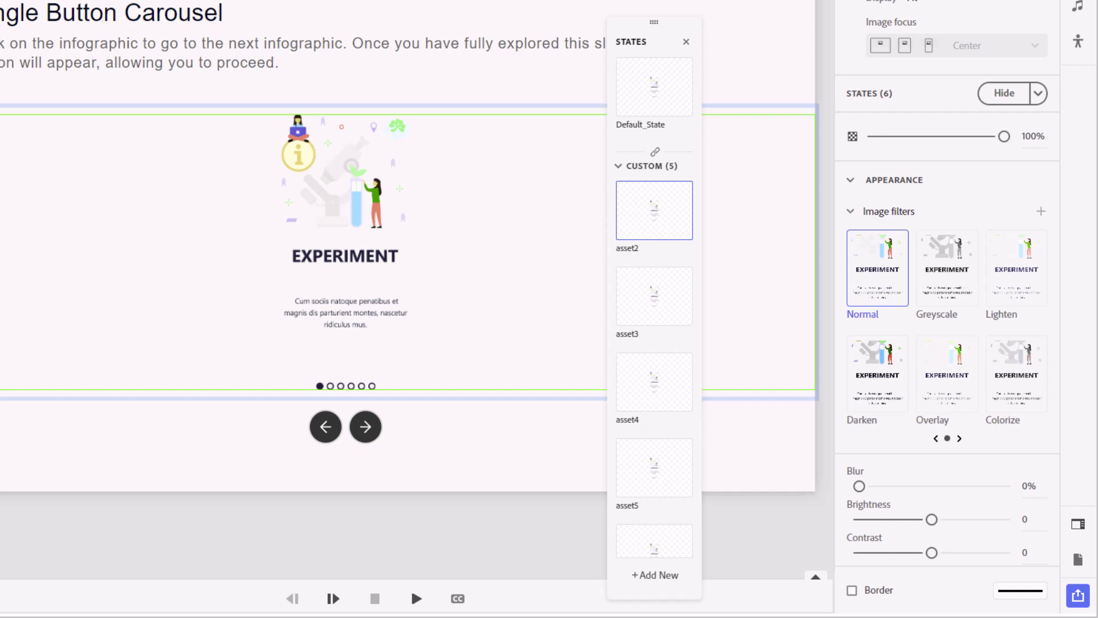
drag(3, 320, 363, 256)
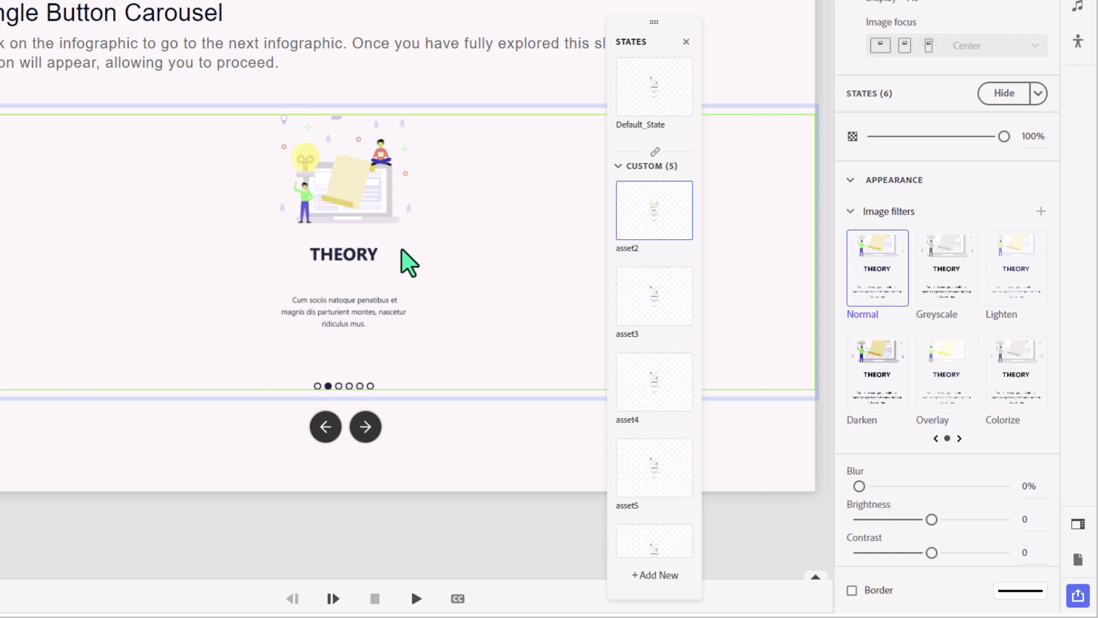
click(638, 303)
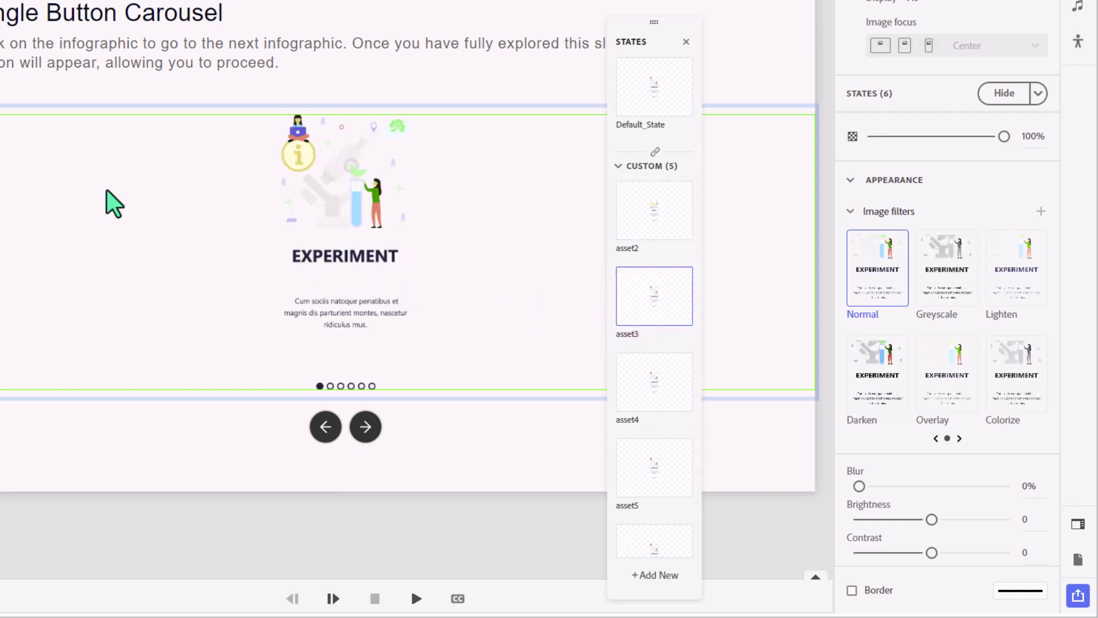
drag(2, 303, 374, 253)
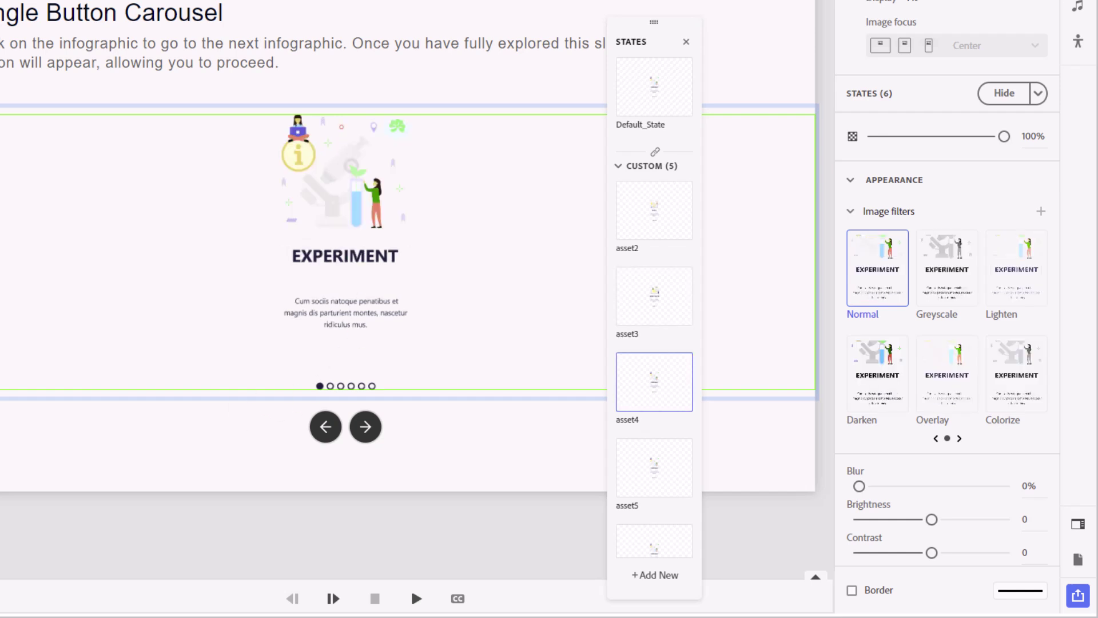
drag(2, 257, 328, 266)
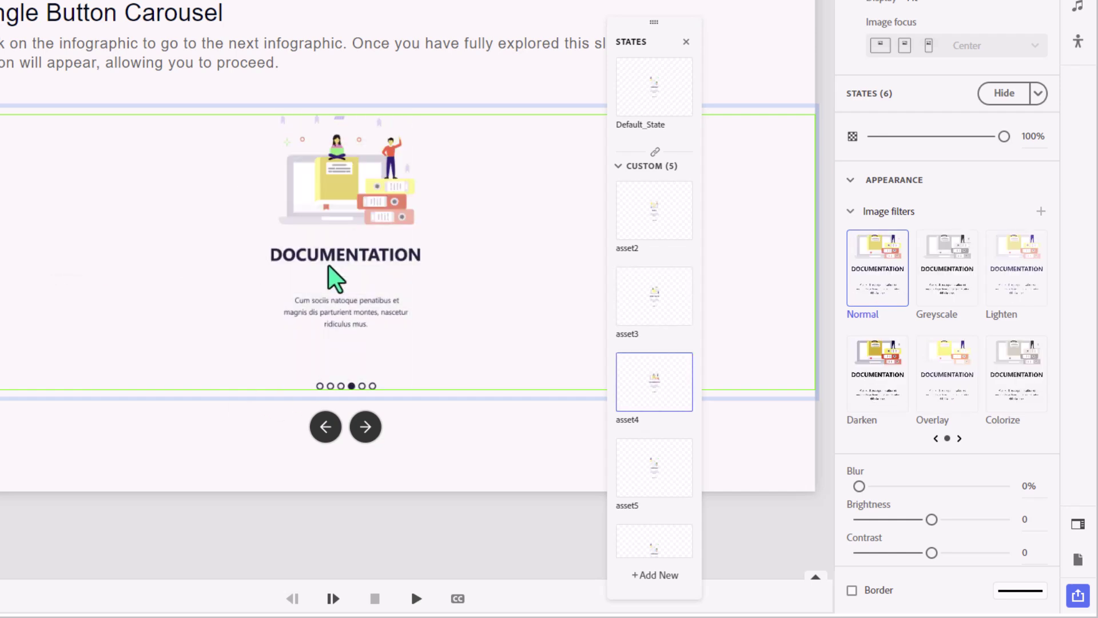
Step: Replace the image in state asset5 with the fifth infographic and in state asset6 with the Project infographic
click(655, 474)
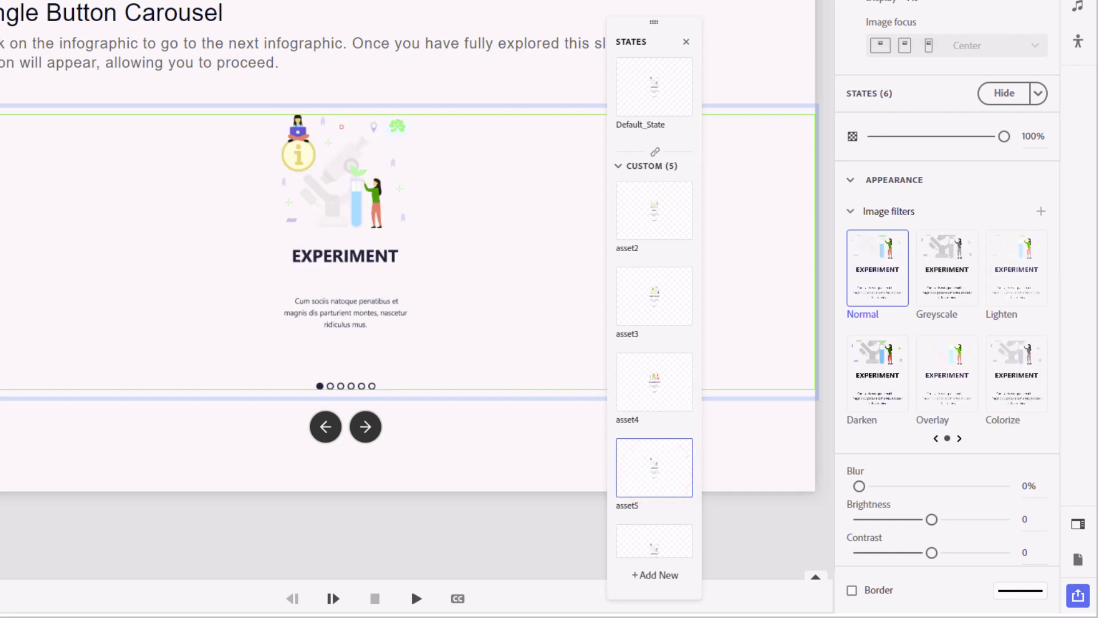
drag(1, 257, 406, 260)
click(669, 530)
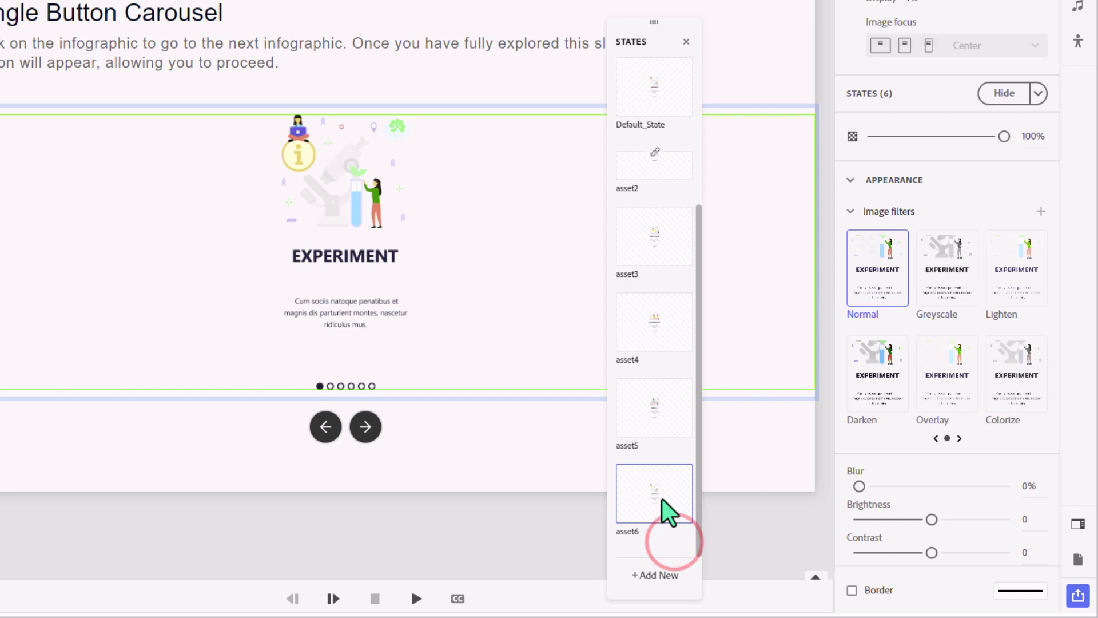
drag(1, 258, 366, 314)
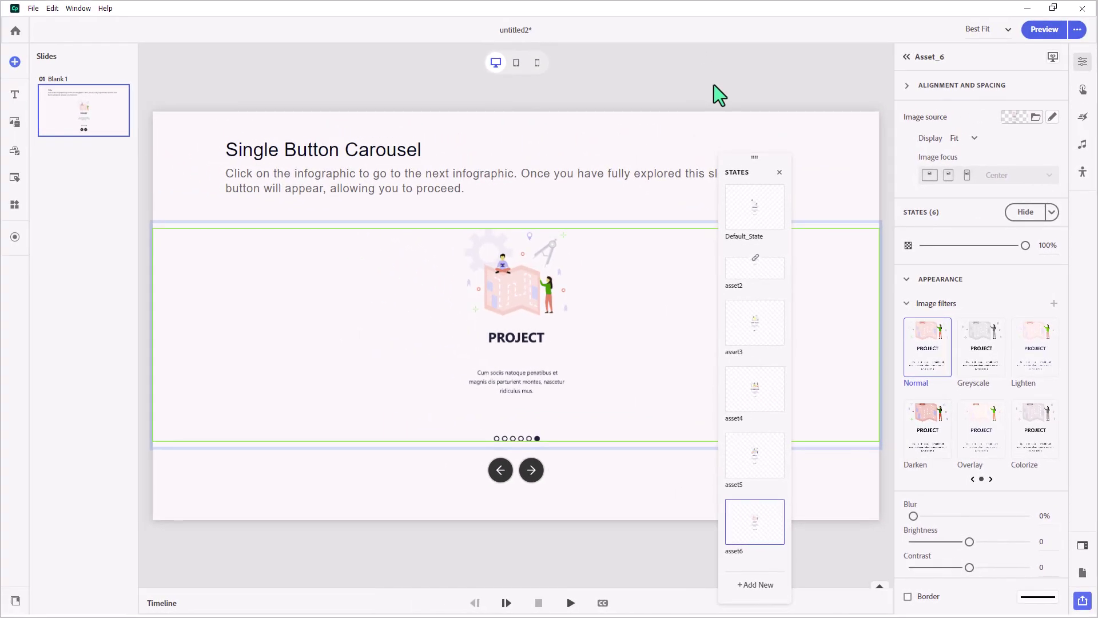
Step: Add a Slide Enter interaction to the slide that disables the forward-arrow button, Button_8
click(714, 86)
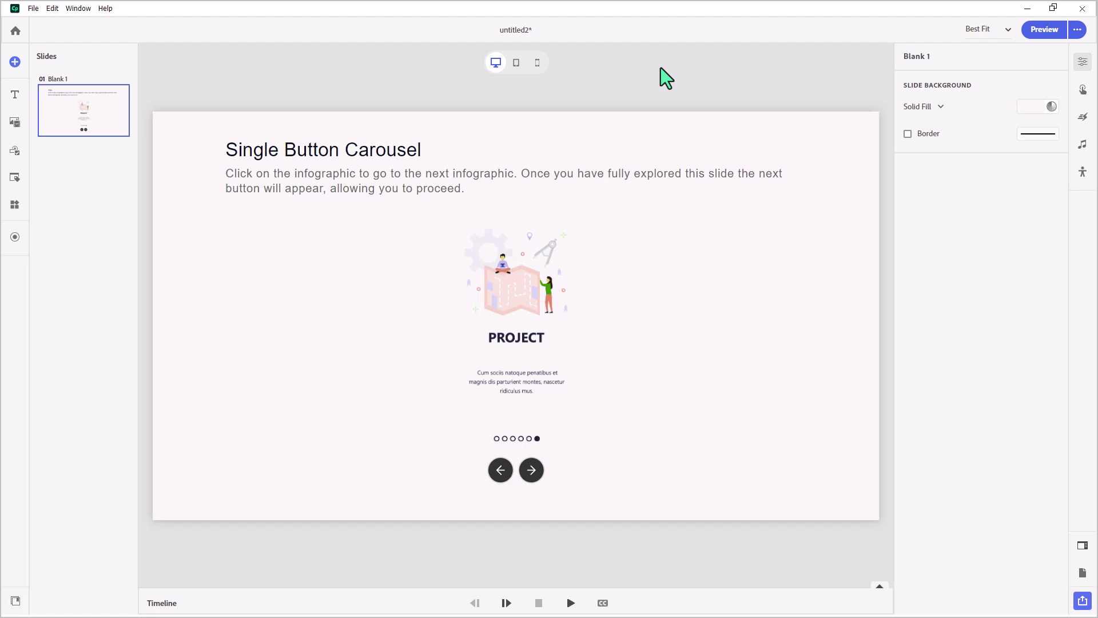
click(1083, 89)
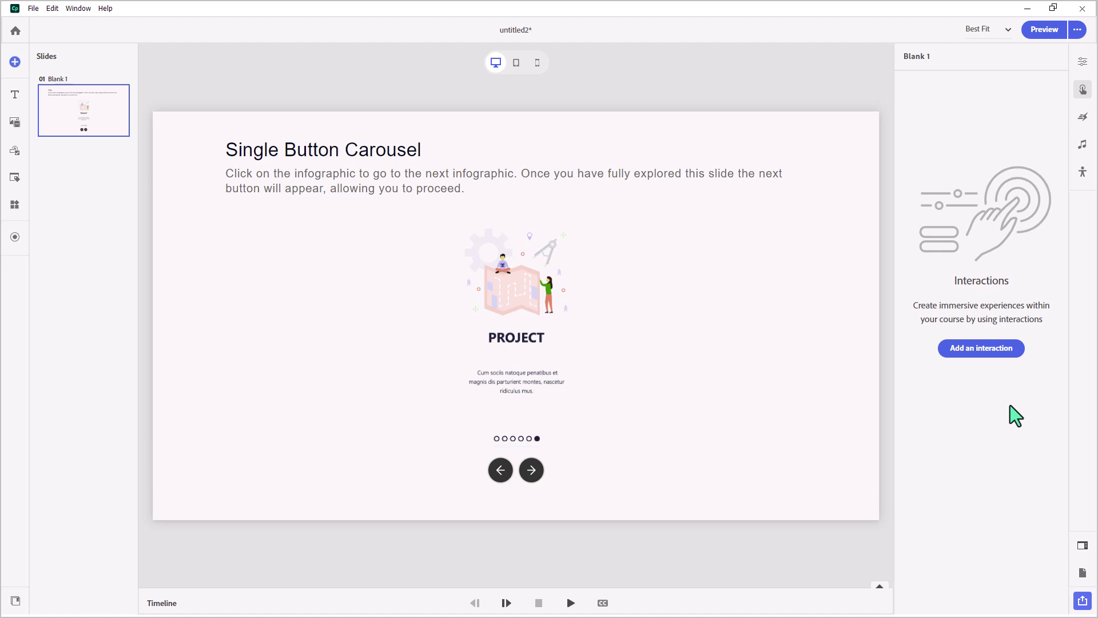
click(981, 348)
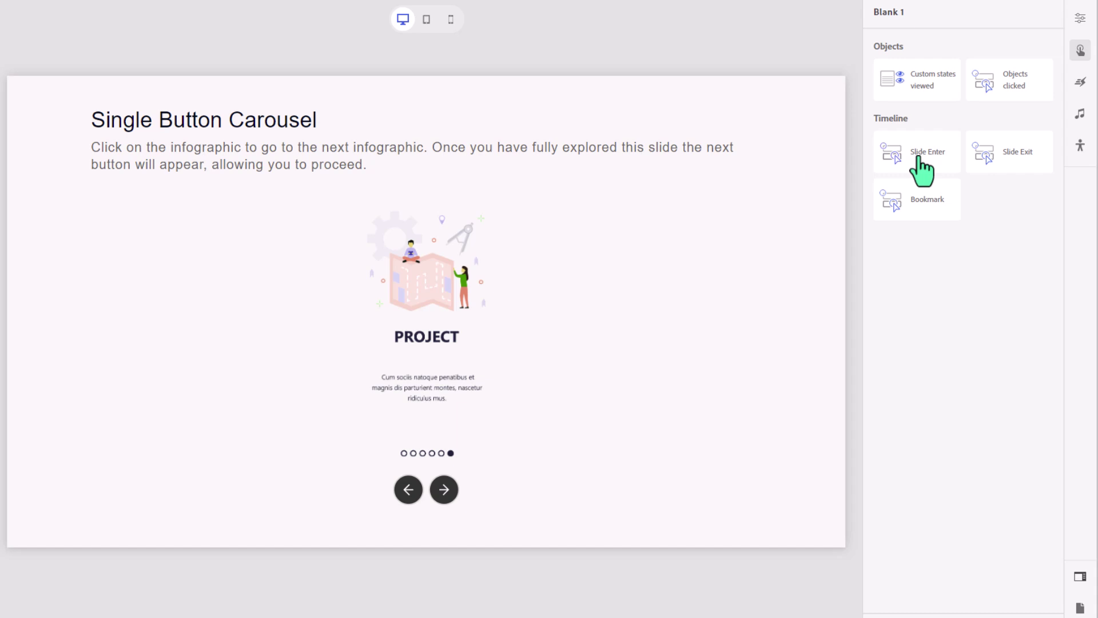
click(920, 163)
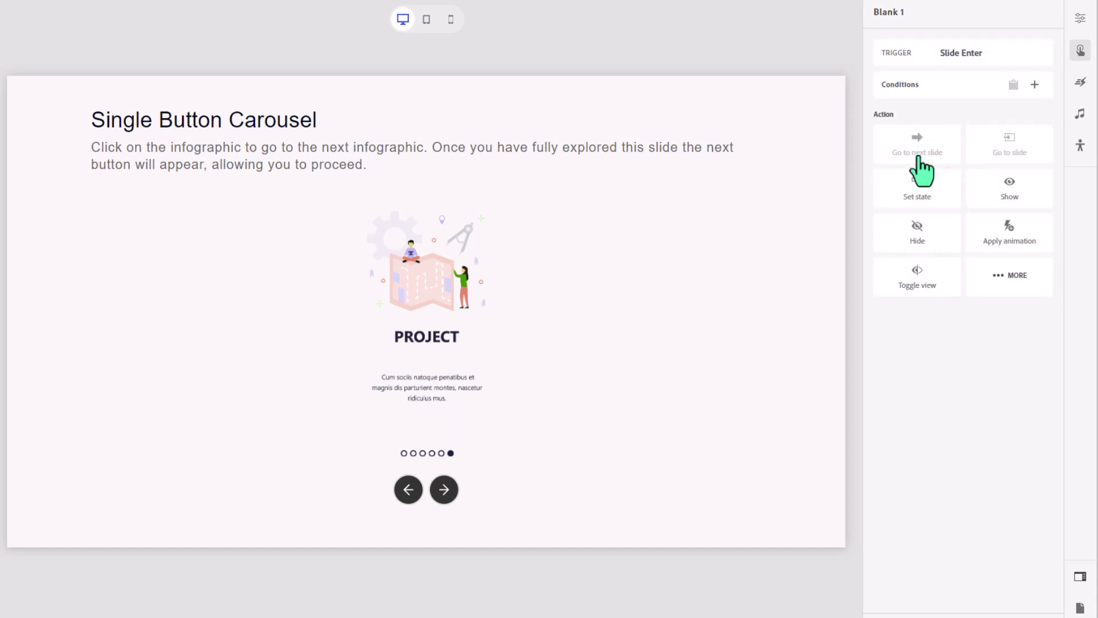
click(1014, 277)
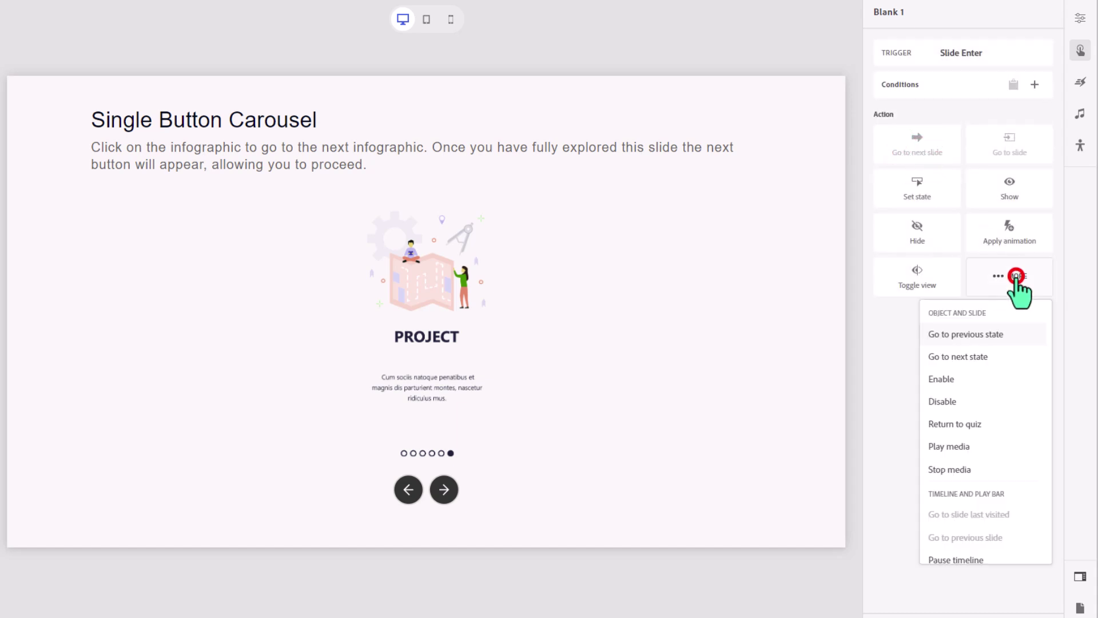
click(998, 402)
click(909, 343)
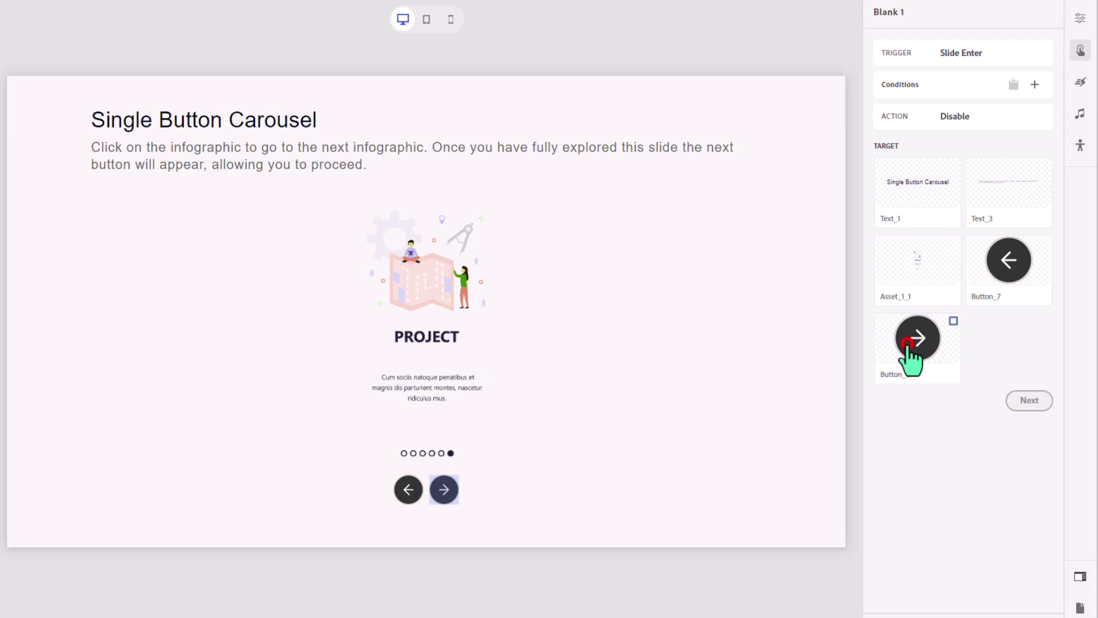
click(1030, 400)
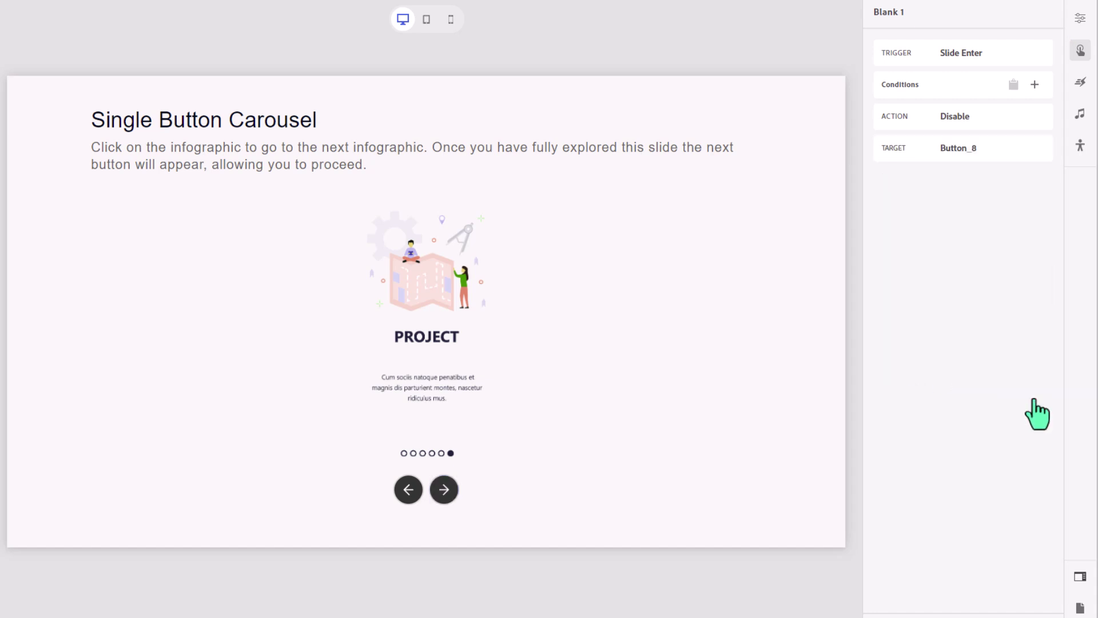
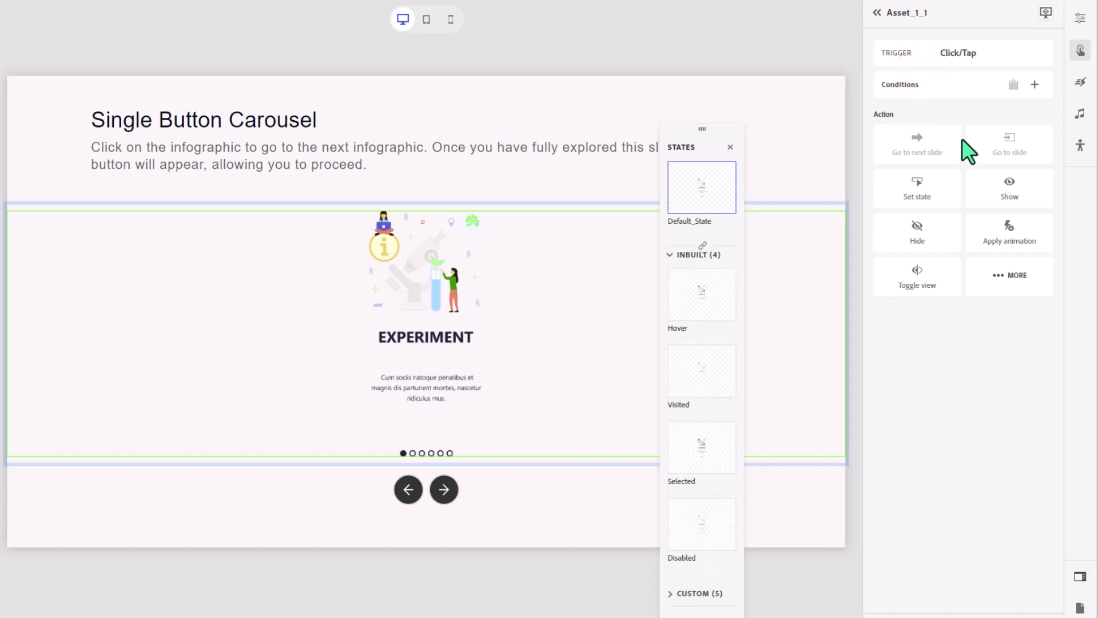
Step: Disable the inbuilt Hover, Visited, Selected and Disabled states of the Experiment infographic image
drag(702, 129, 698, 55)
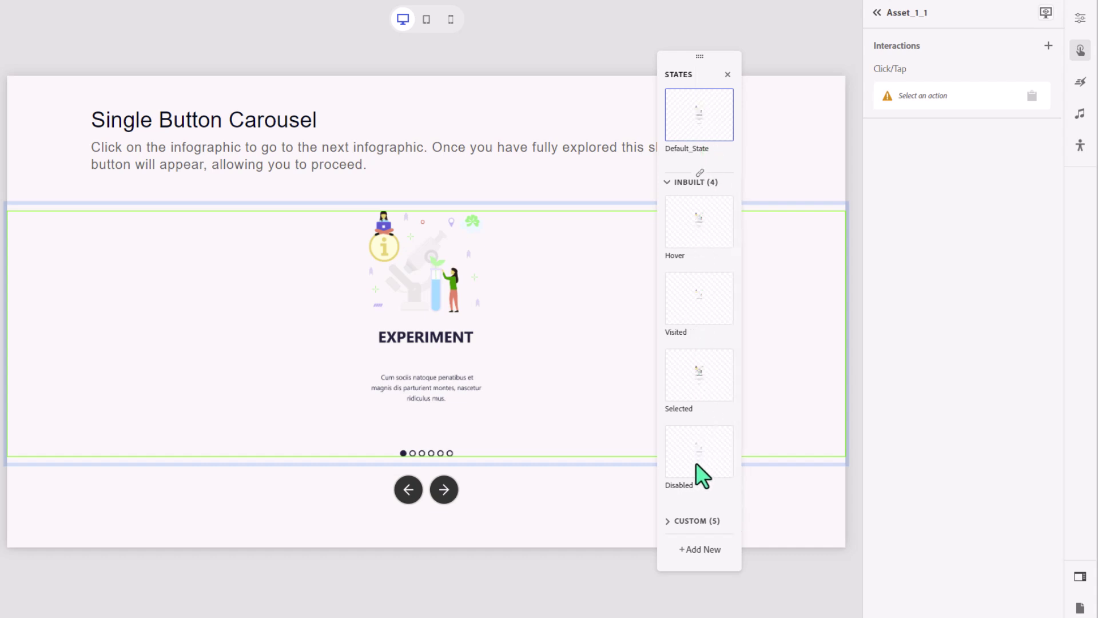
right_click(699, 229)
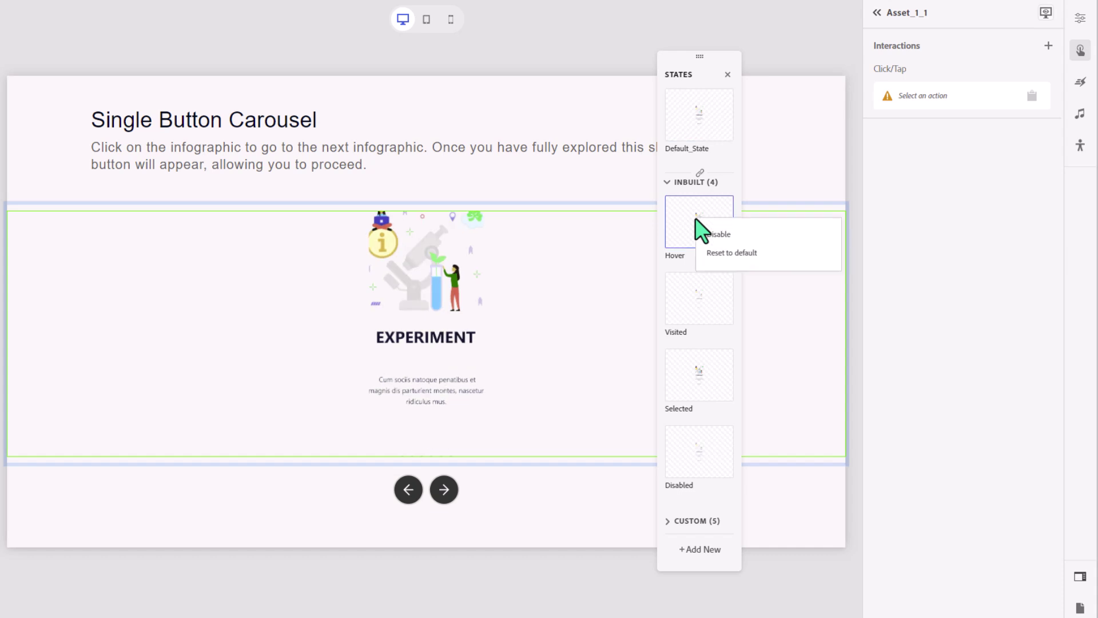
click(709, 233)
right_click(707, 311)
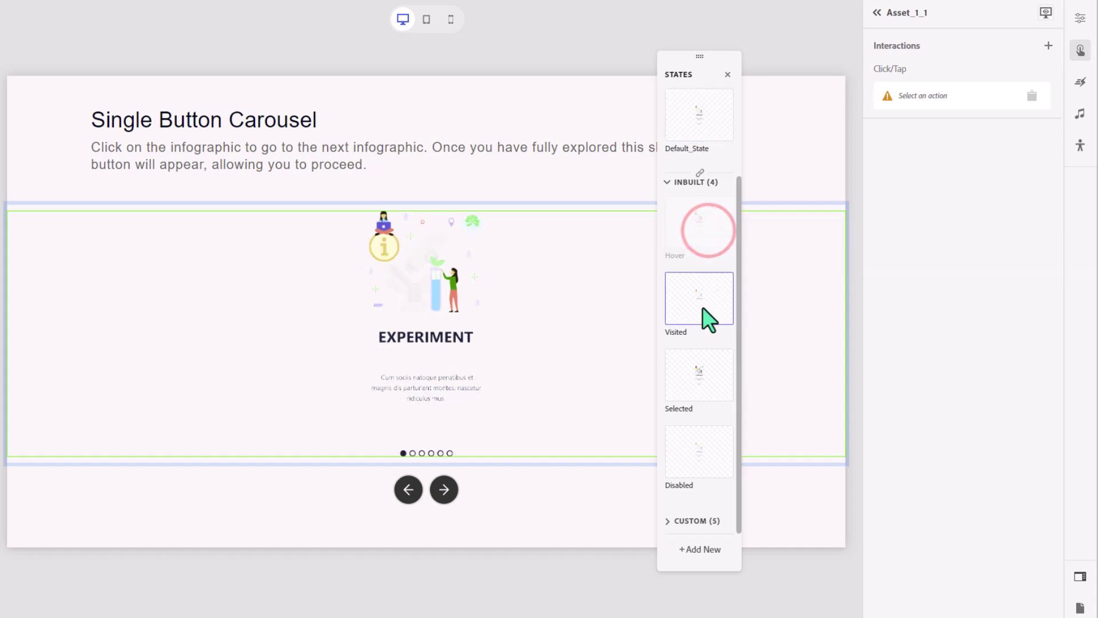
click(713, 323)
right_click(710, 384)
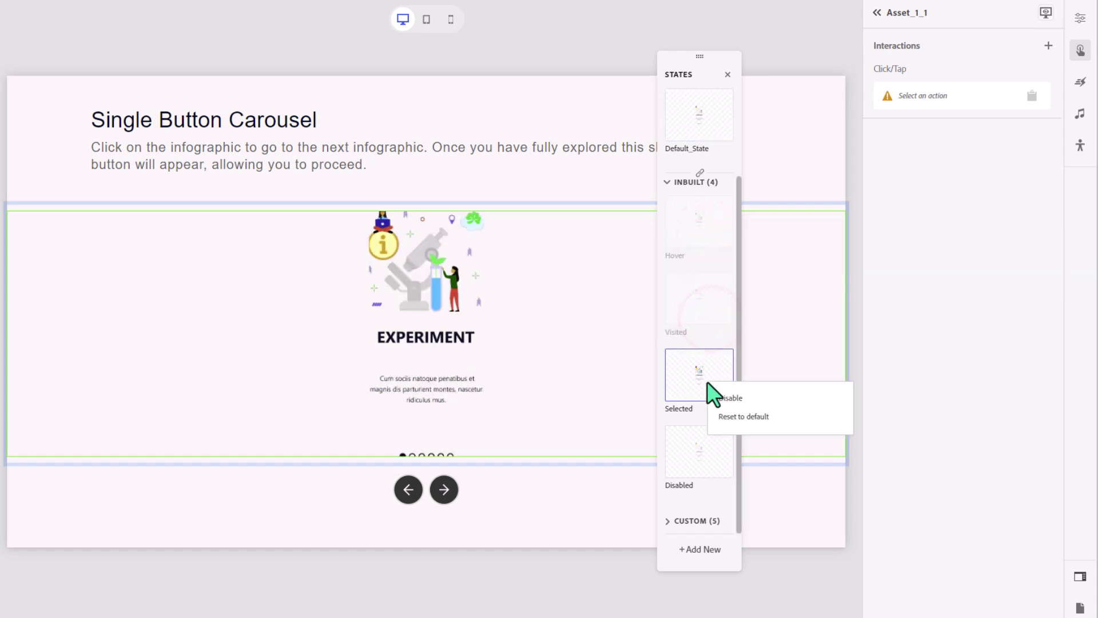
click(715, 398)
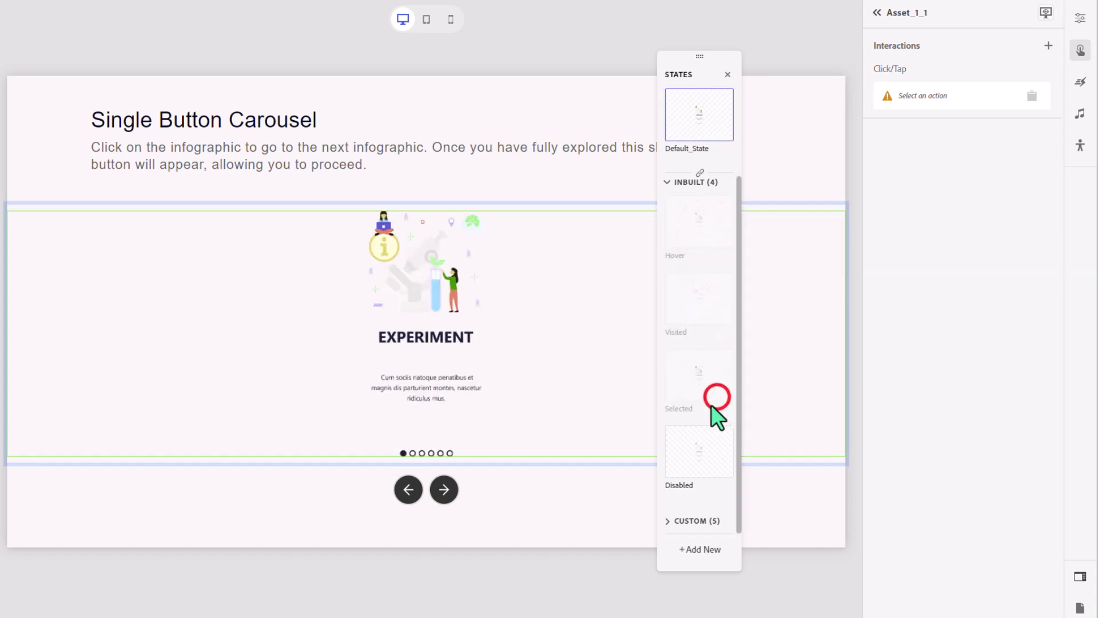
right_click(697, 458)
click(718, 470)
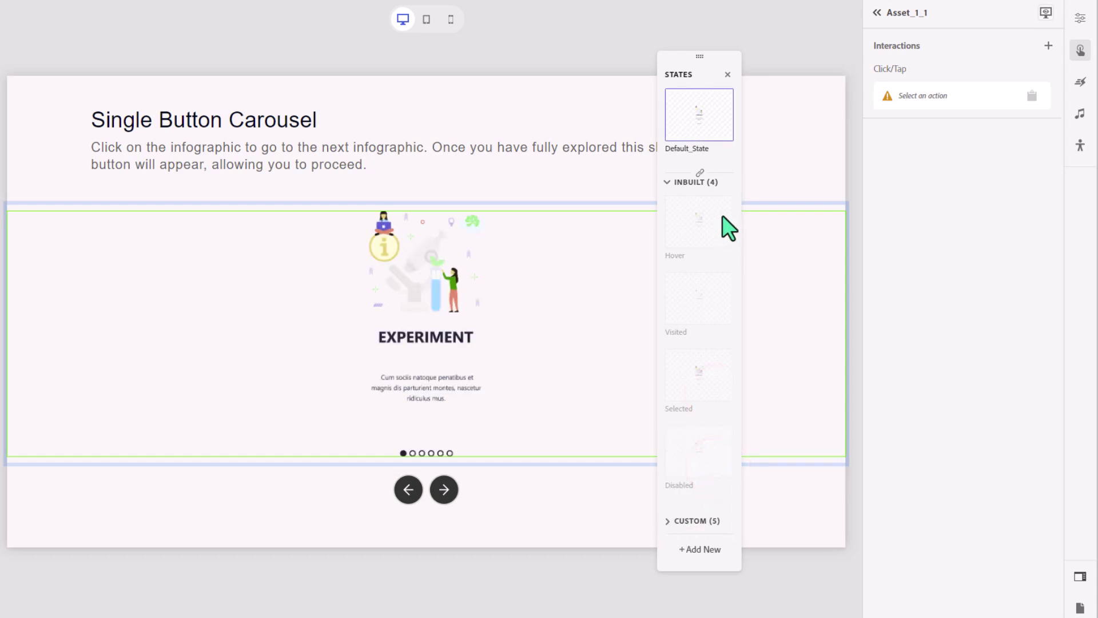
Step: Set the infographic image's Click/Tap interaction to go to the next state of Asset_1_1 and save it
click(931, 95)
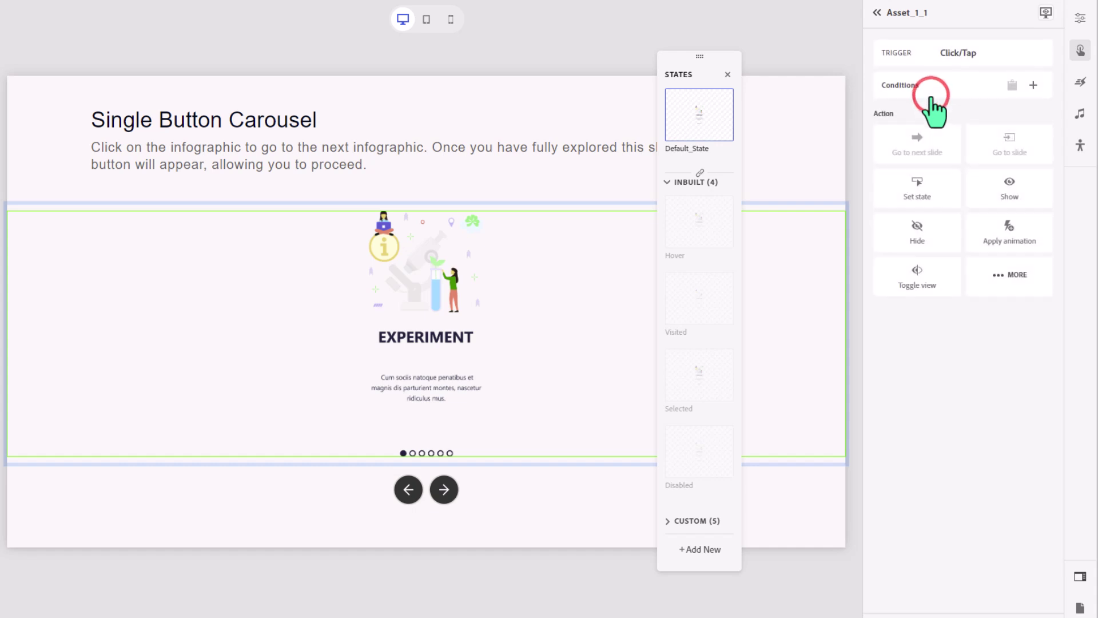
click(1008, 277)
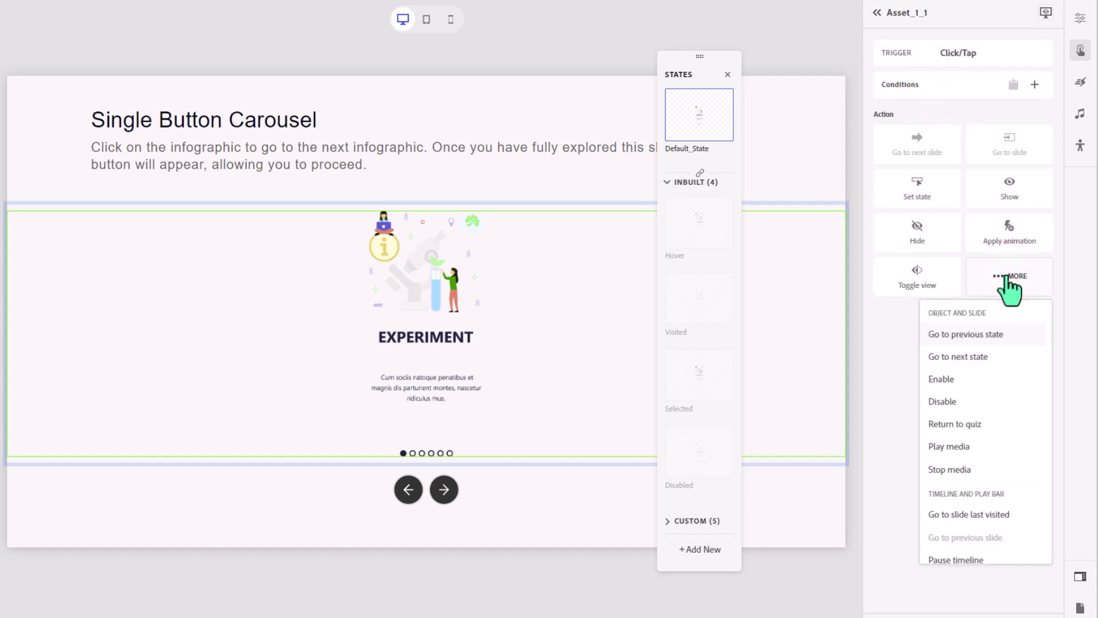
click(968, 357)
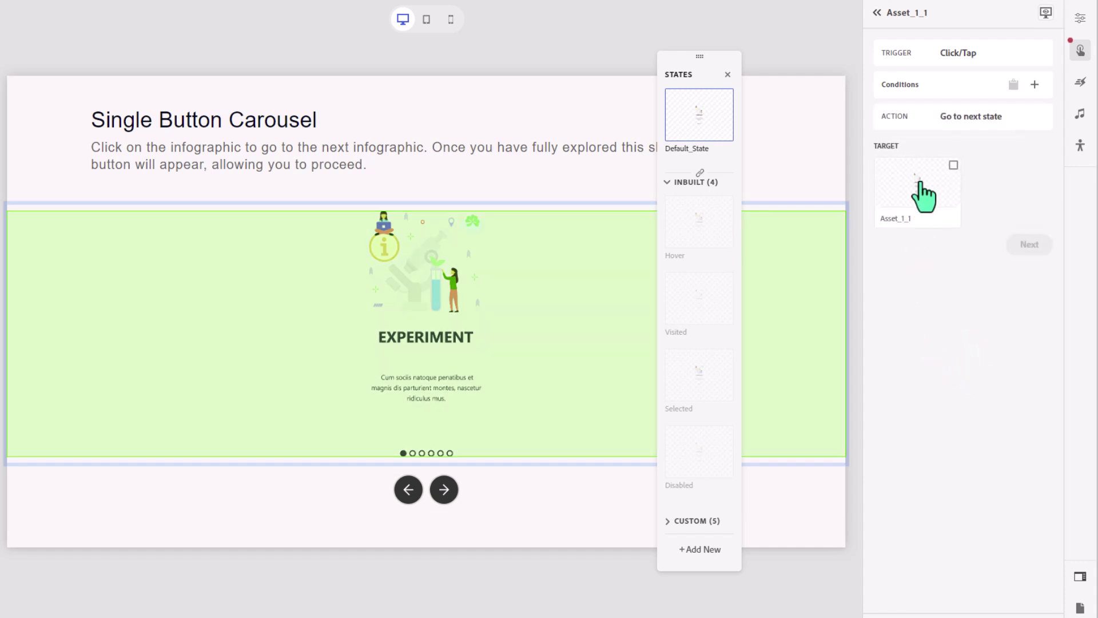
click(919, 179)
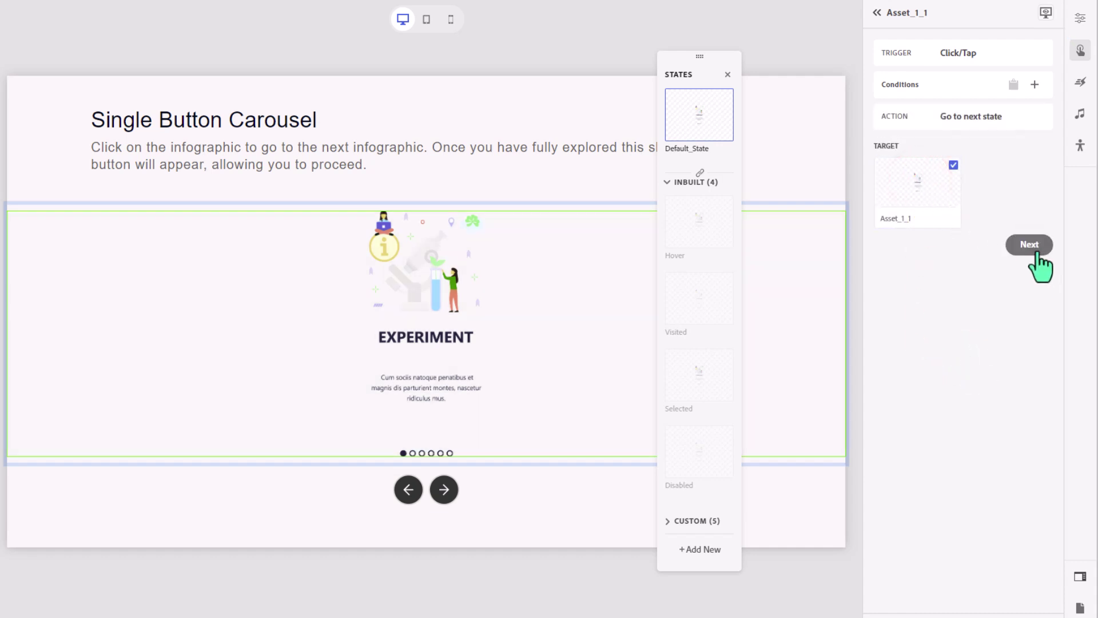
click(1036, 246)
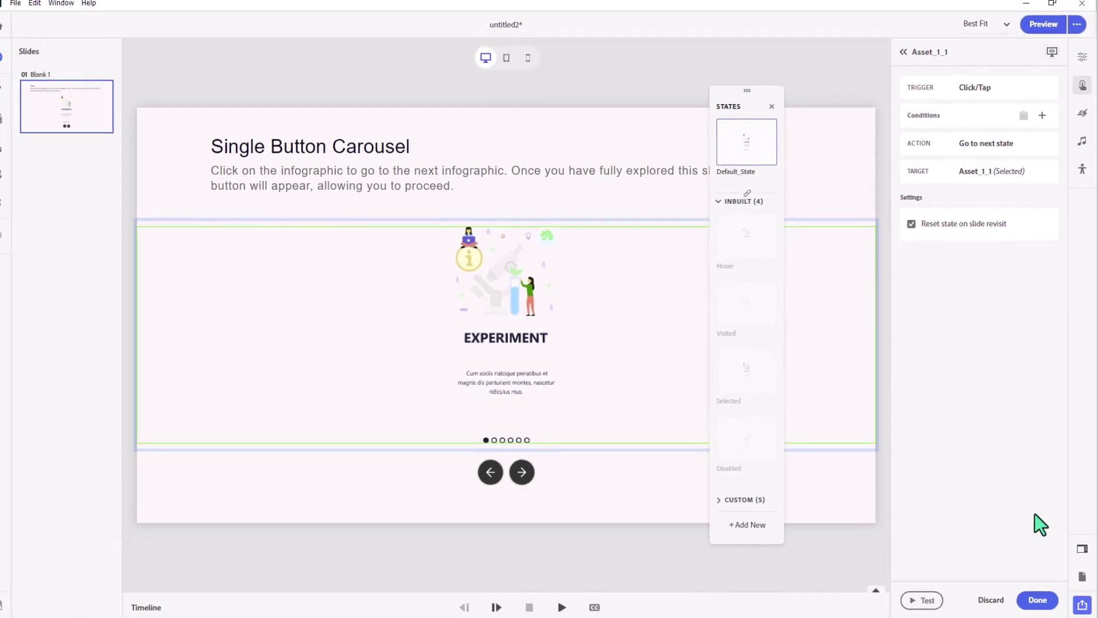
click(1038, 597)
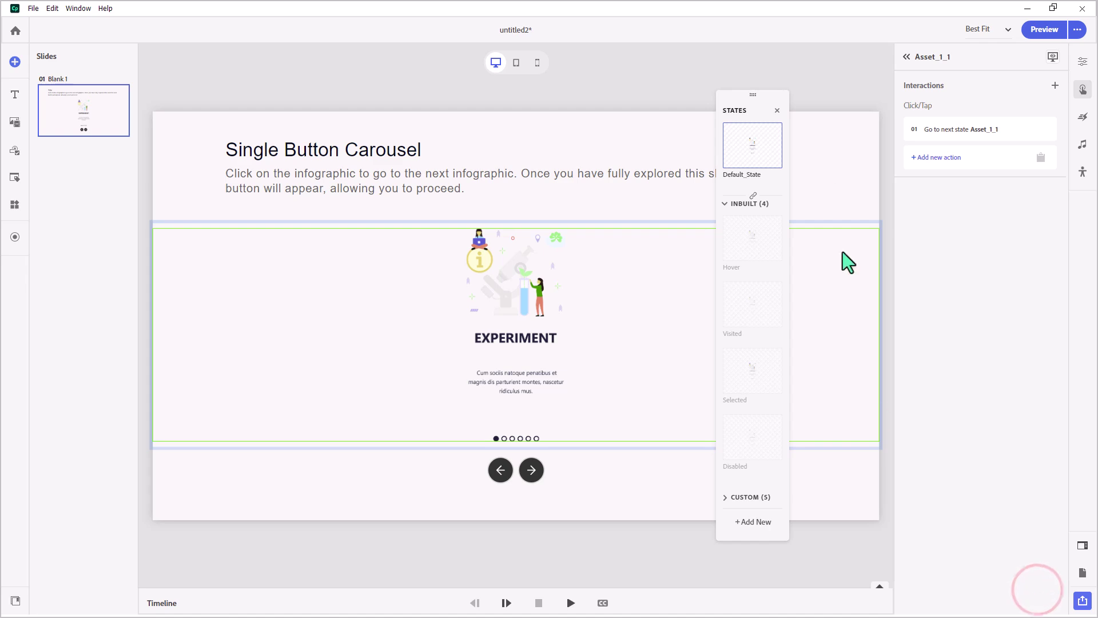
Step: Preview the slide and cycle through the infographic states to check the click interaction and the forward-arrow button
click(1042, 31)
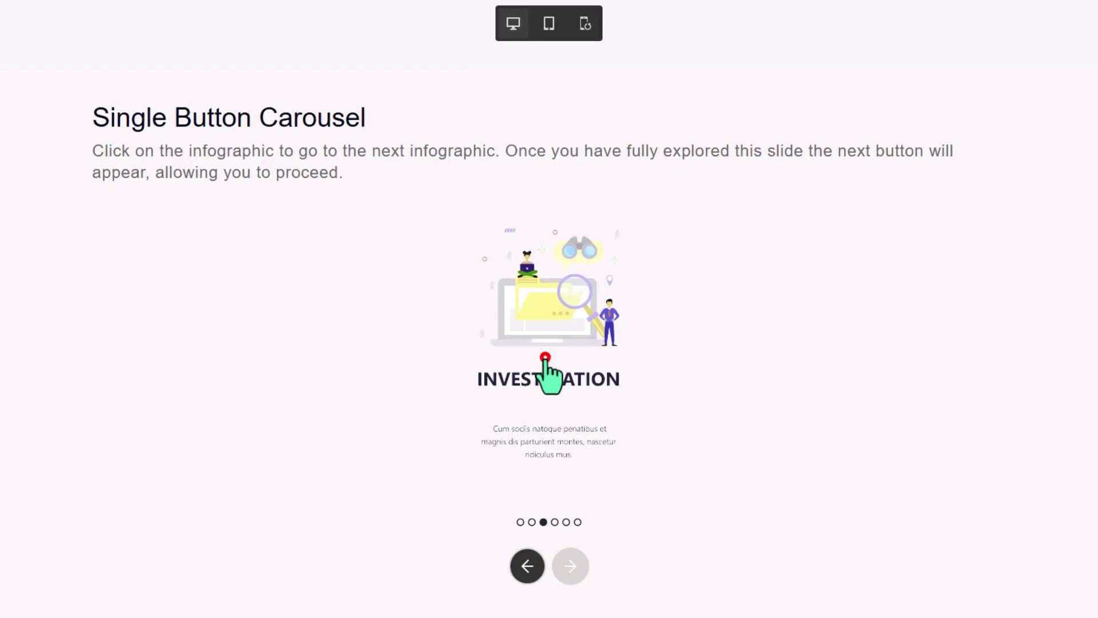
click(545, 361)
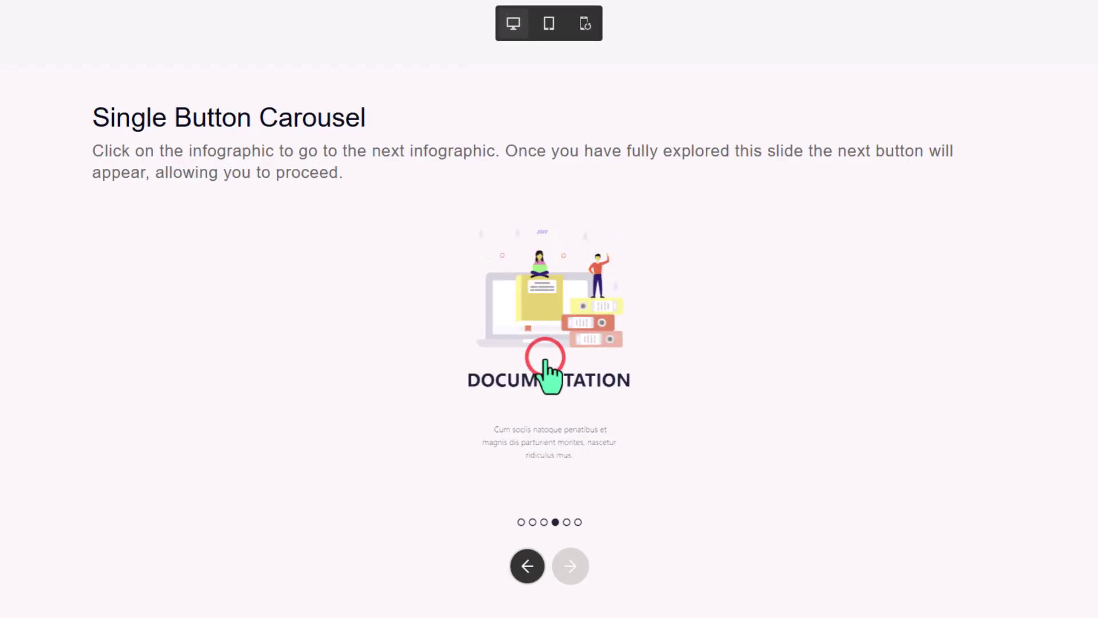
click(545, 361)
click(545, 361)
click(546, 361)
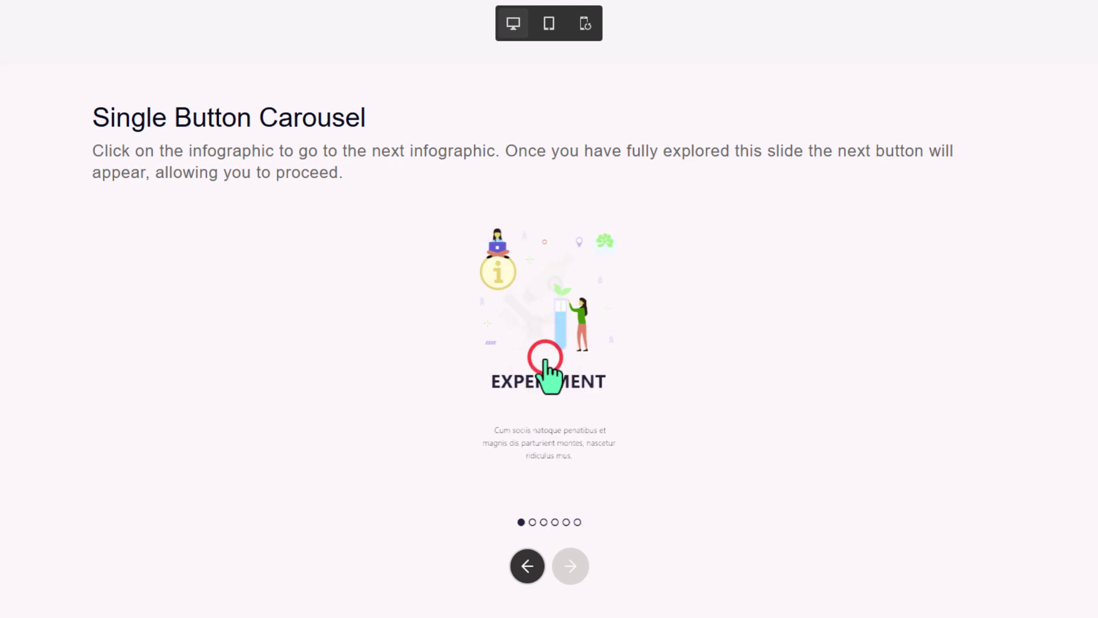
click(545, 360)
click(545, 360)
click(545, 361)
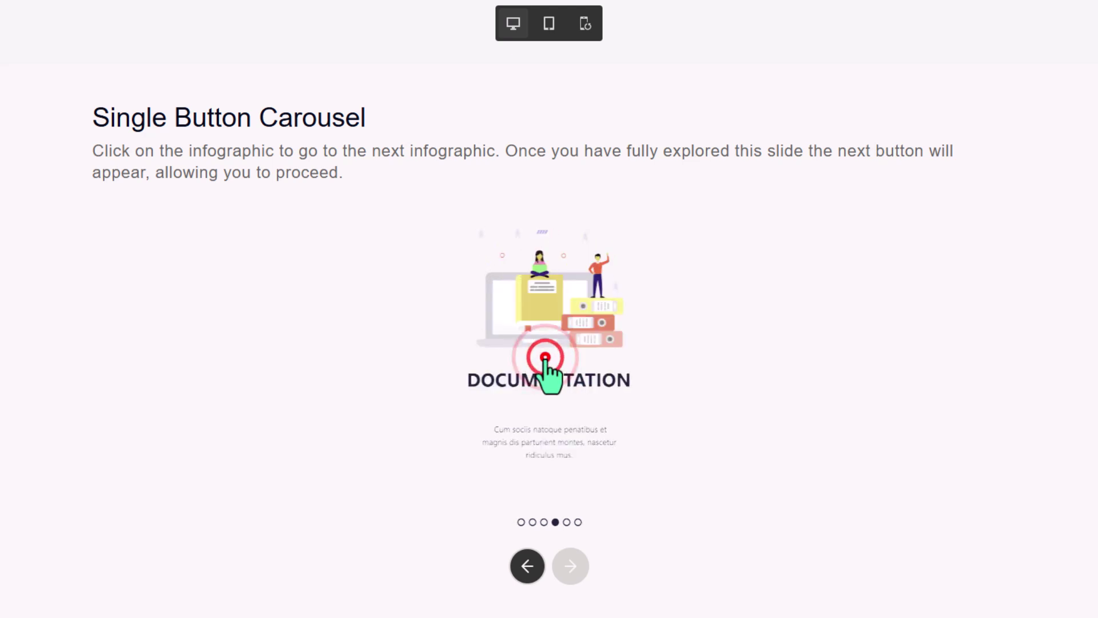
click(545, 361)
click(545, 361)
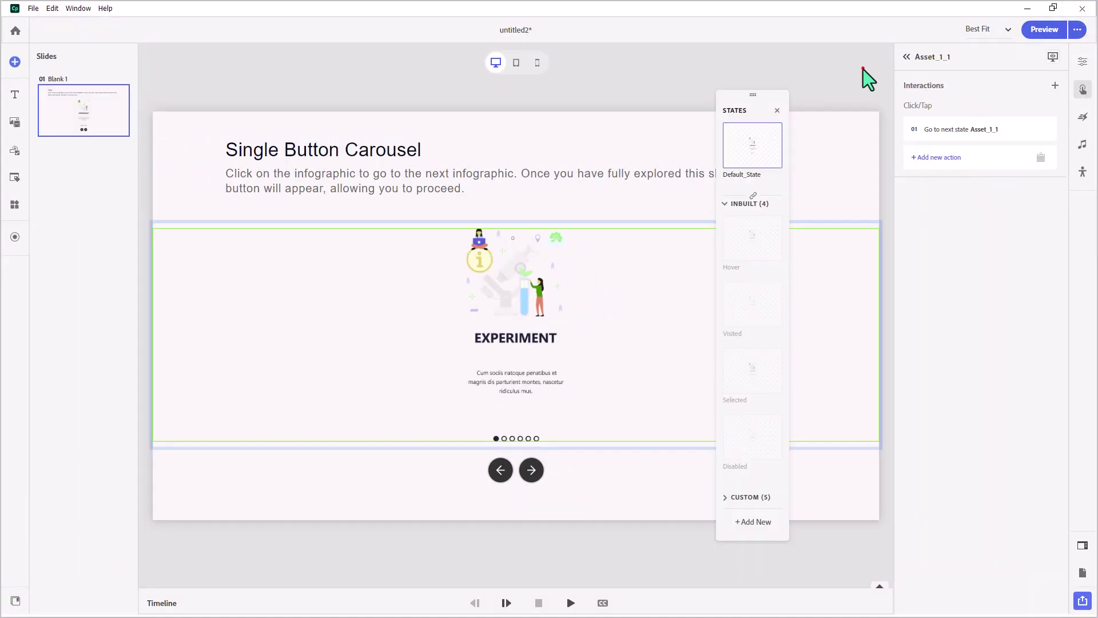
Step: Add a slide interaction triggered by Custom states viewed, requiring a visit to all selected states asset2 to asset6 of Asset_1_1
click(864, 69)
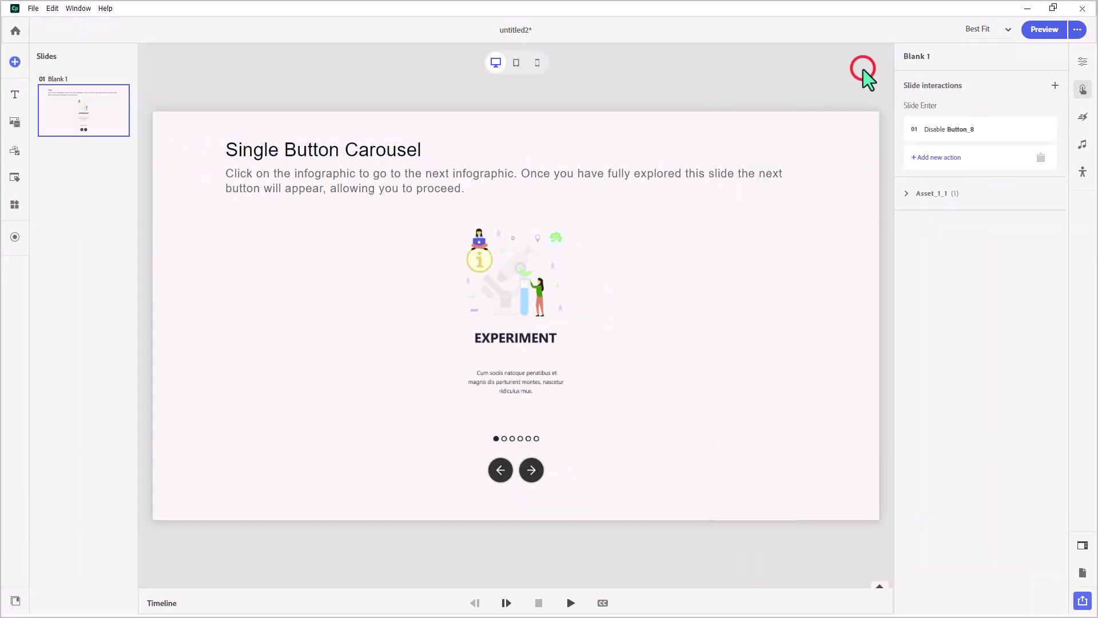
click(1055, 86)
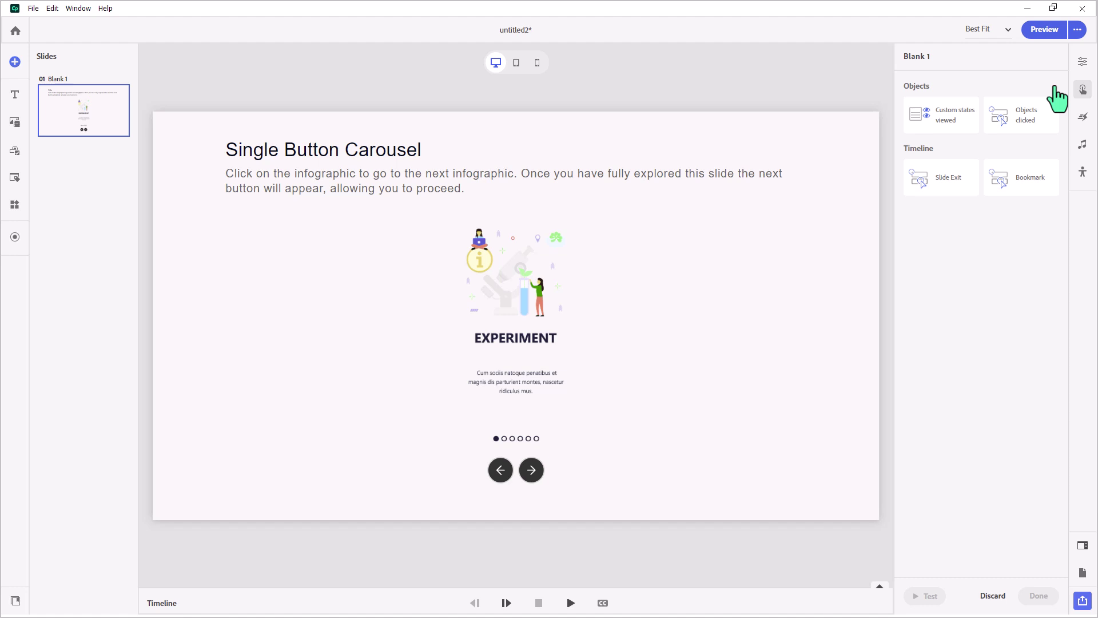
click(939, 123)
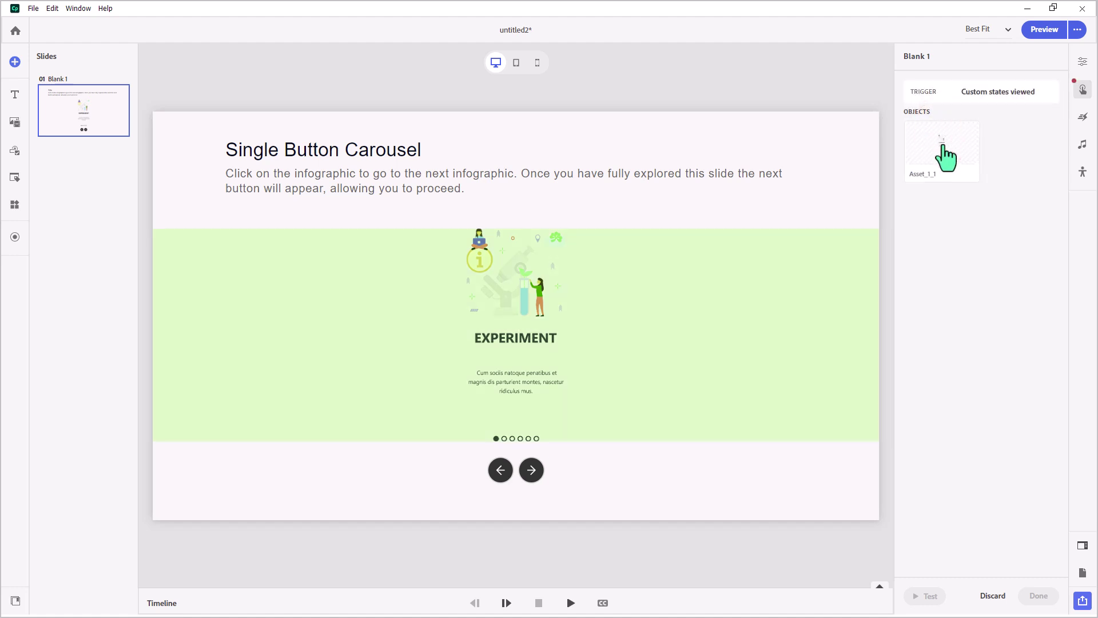
click(944, 153)
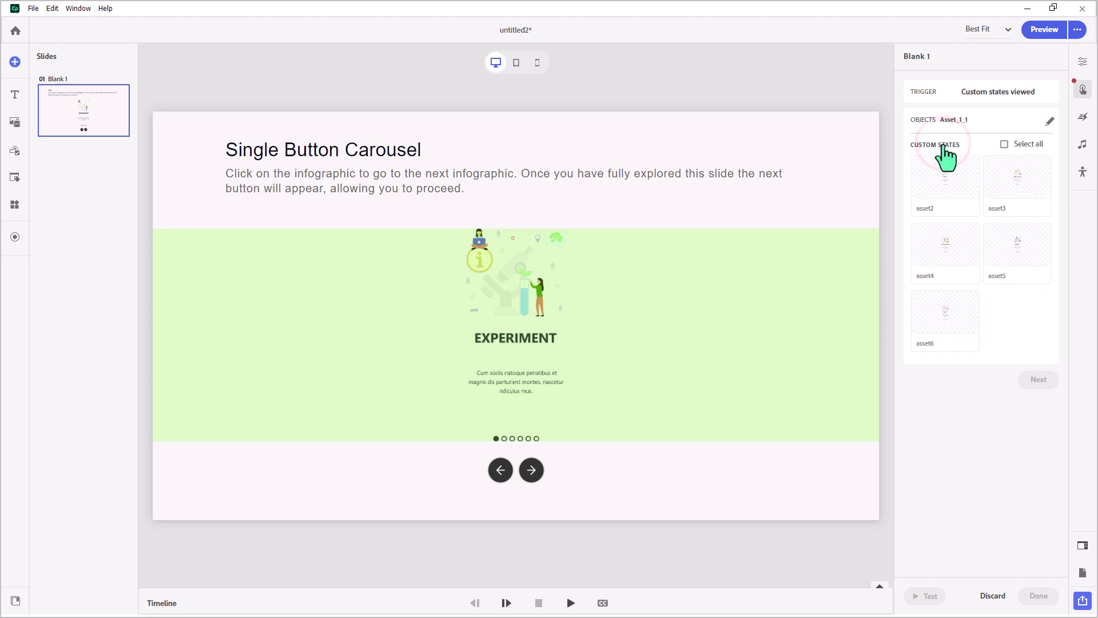
click(1004, 145)
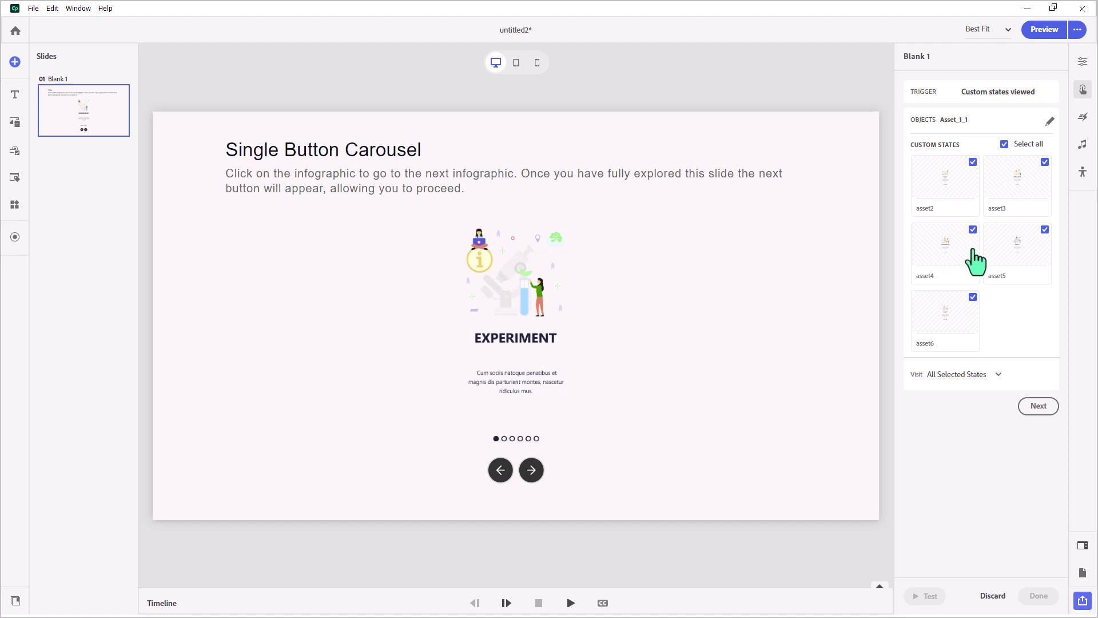
click(1046, 405)
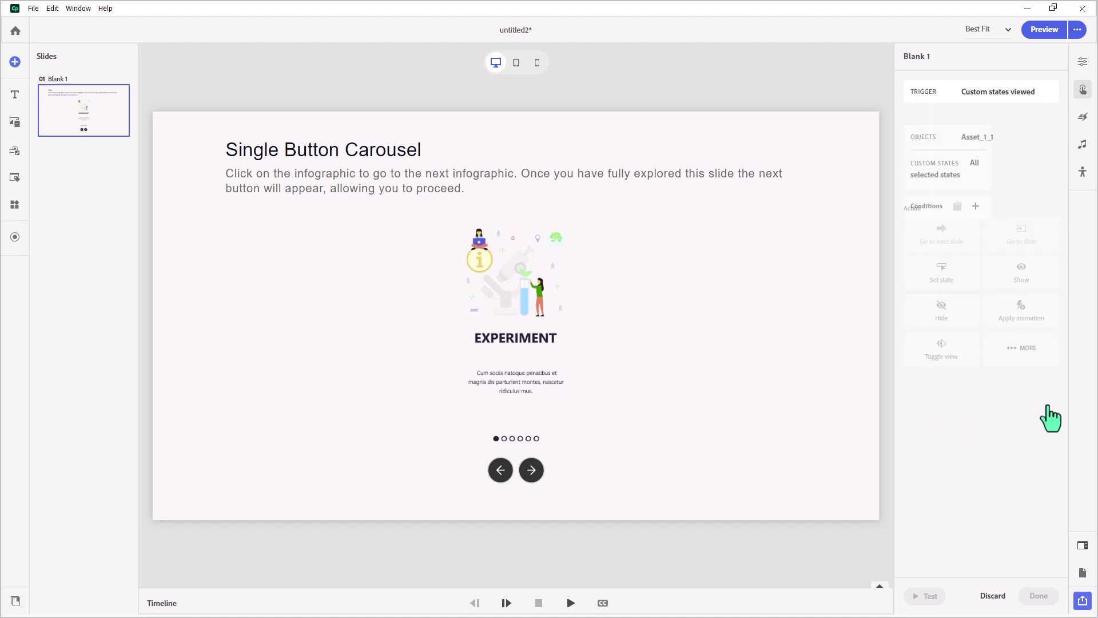
Step: Make the Custom states viewed interaction enable the forward-arrow button, Button_8, and save it
click(1015, 339)
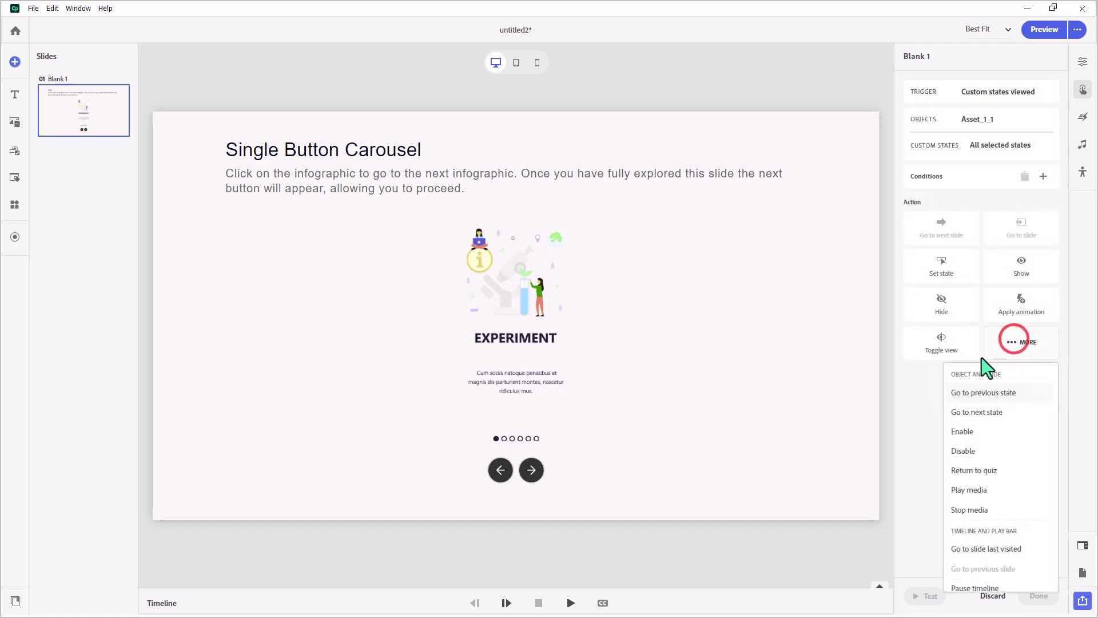
click(971, 432)
click(950, 400)
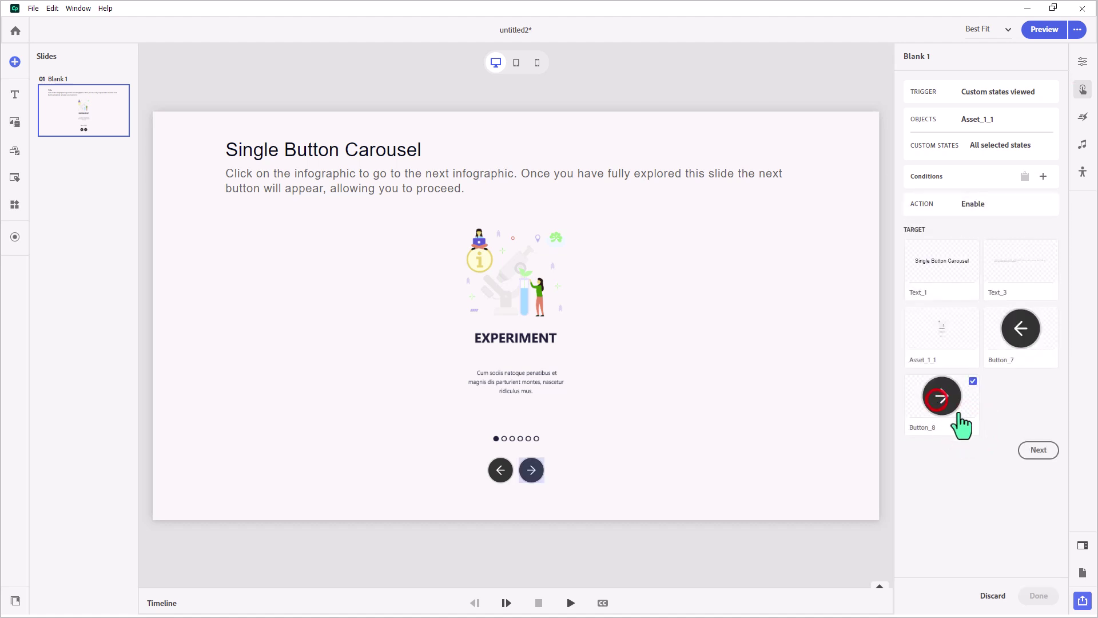
click(1041, 454)
click(1039, 596)
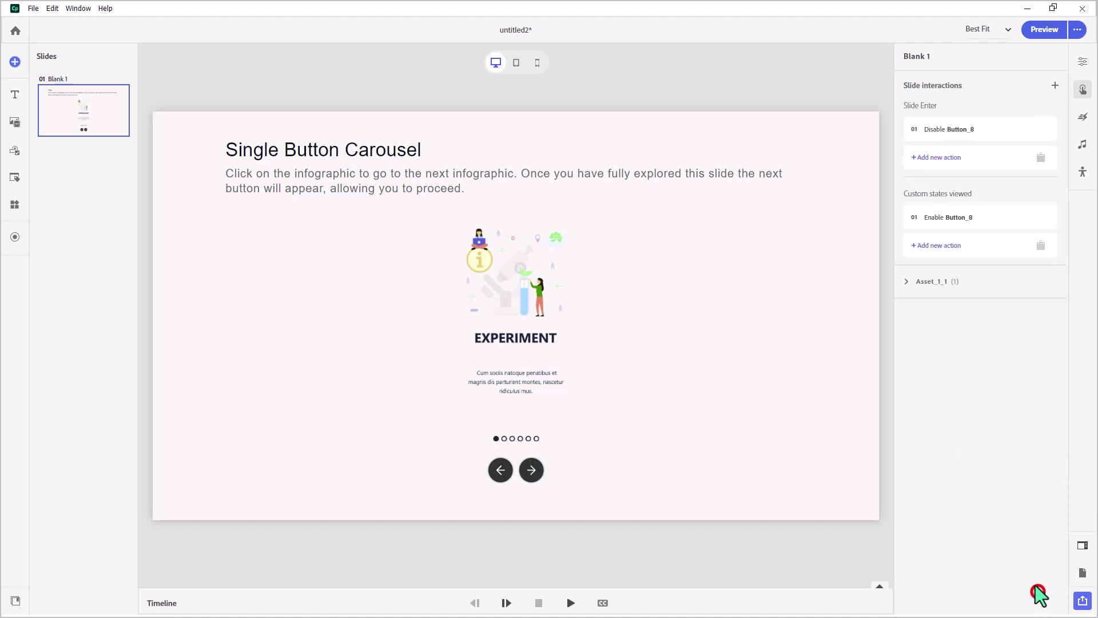
Step: Preview the slide in desktop size and cycle through all infographic states to test when the forward-arrow button becomes enabled
click(1041, 31)
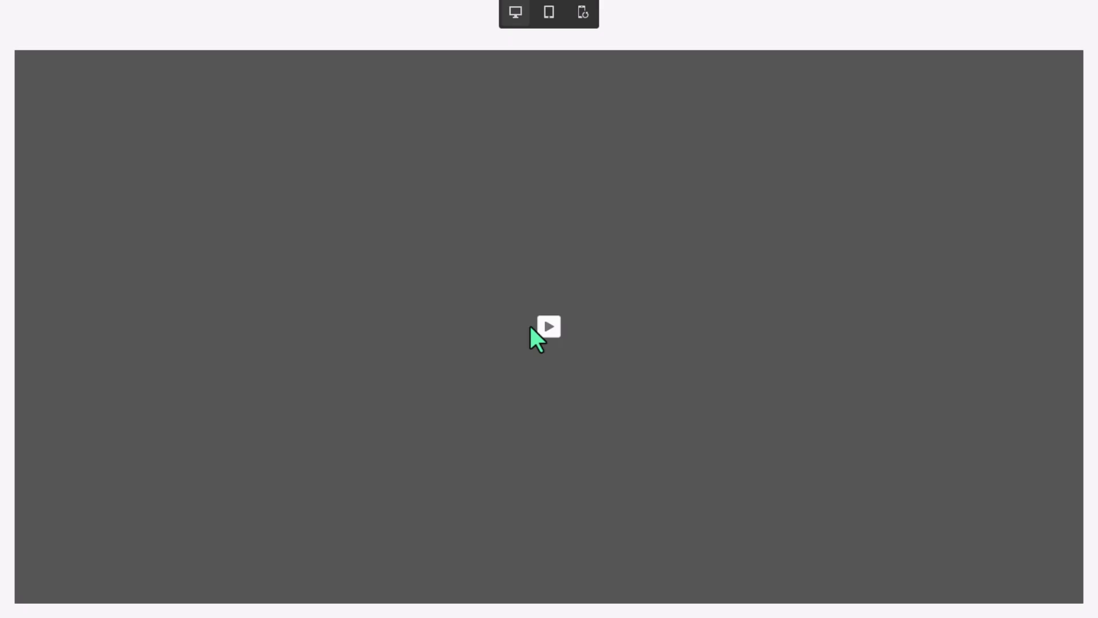
click(547, 238)
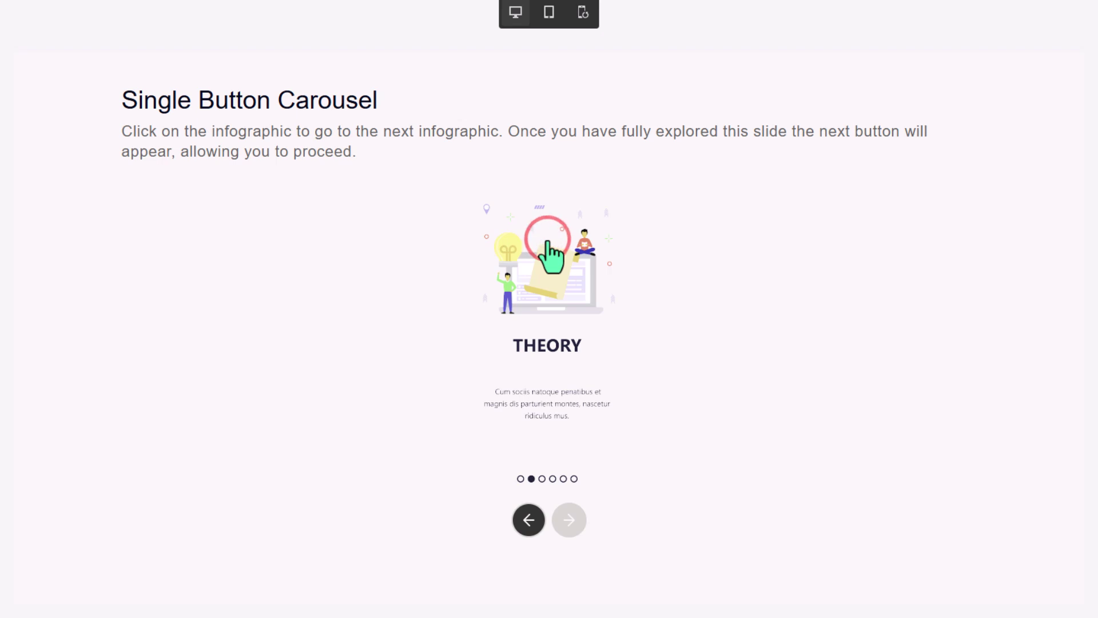
click(547, 239)
click(549, 241)
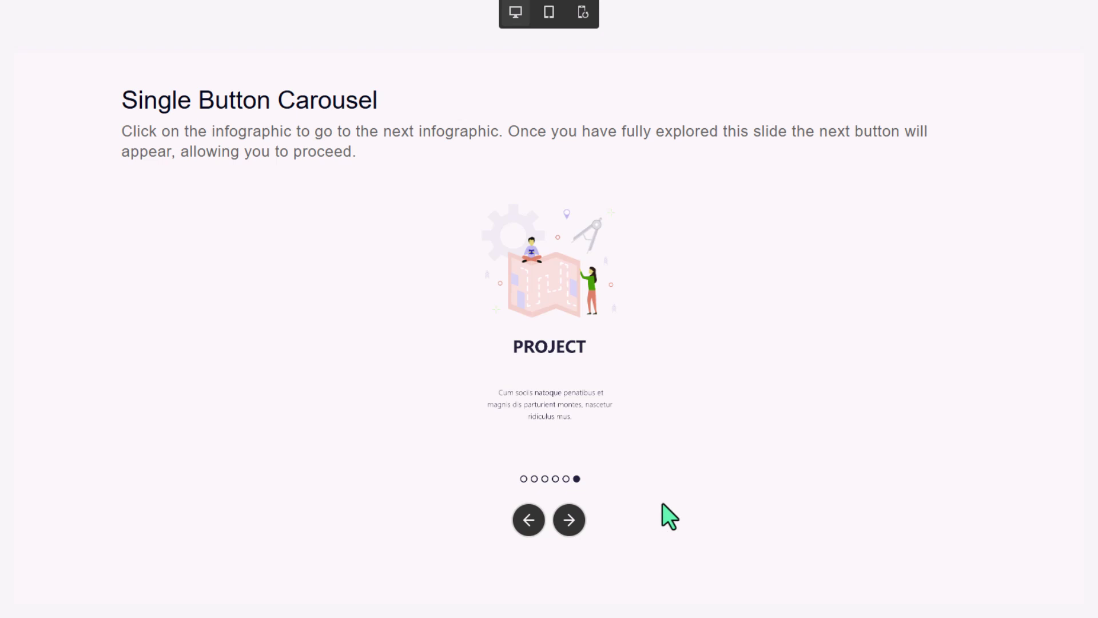
Step: Check the preview in tablet and mobile sizes, cycling through the infographic states in the mobile layout
click(550, 12)
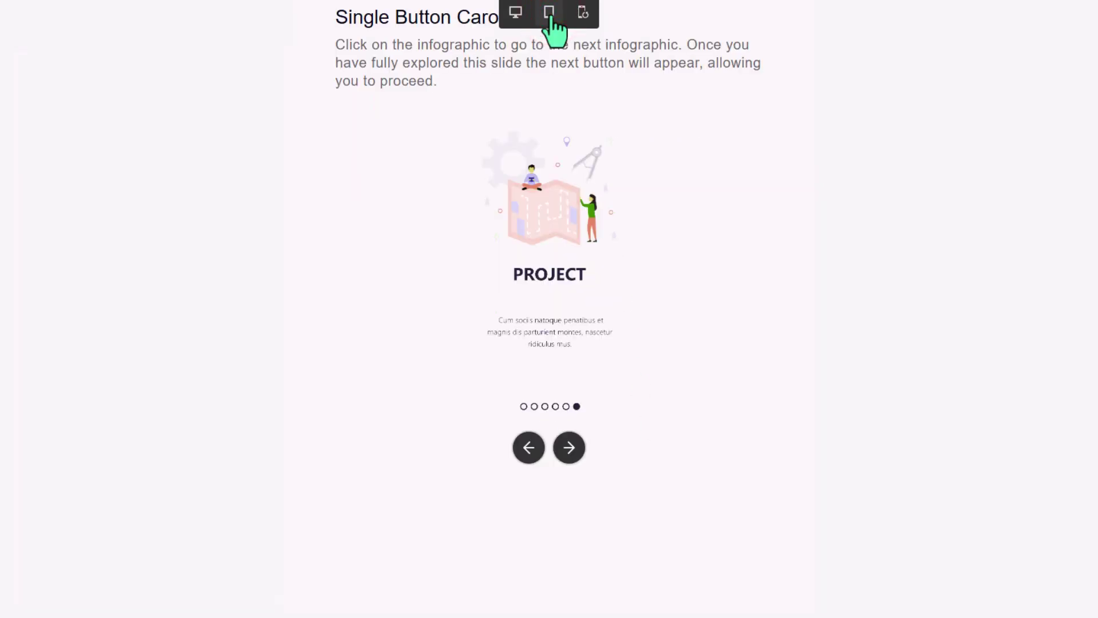
click(583, 12)
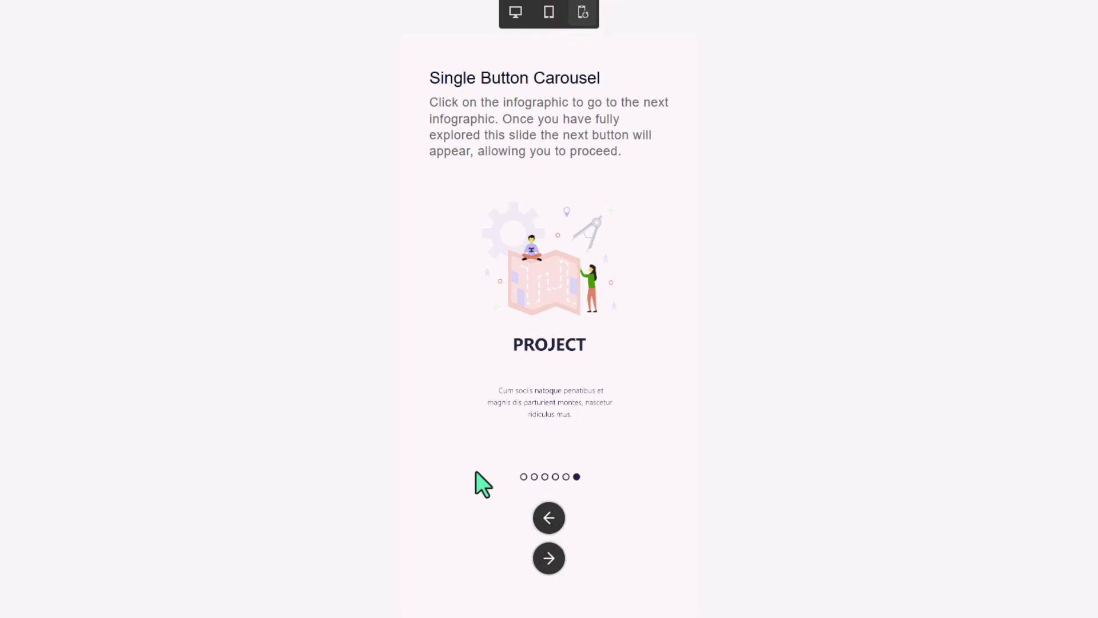
click(537, 317)
click(551, 314)
click(553, 312)
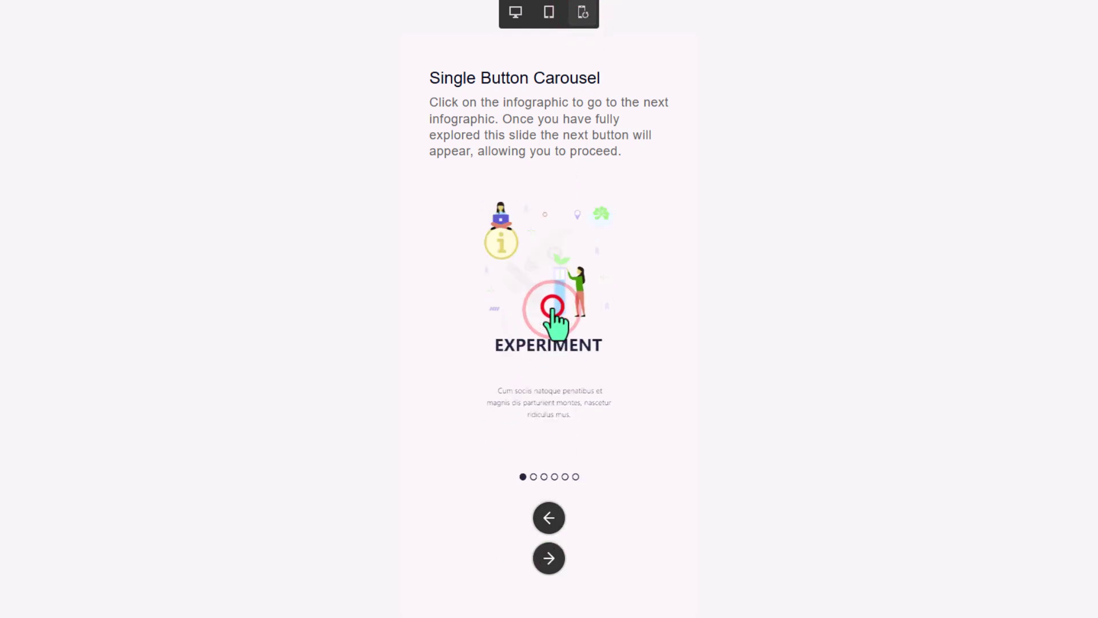
click(552, 307)
click(552, 308)
click(553, 308)
click(552, 308)
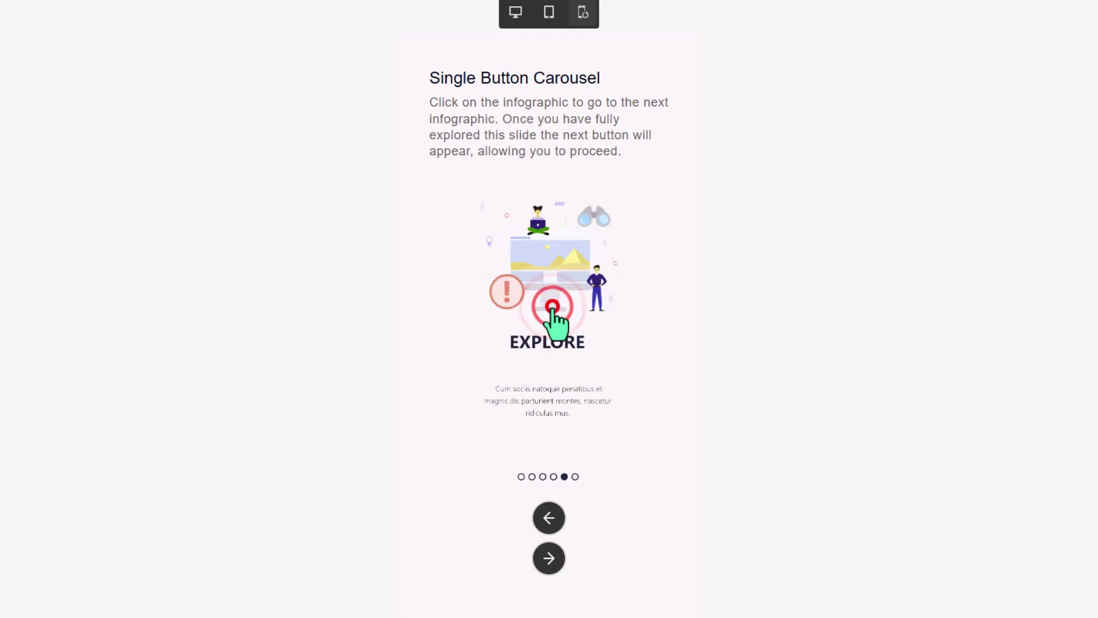
click(552, 308)
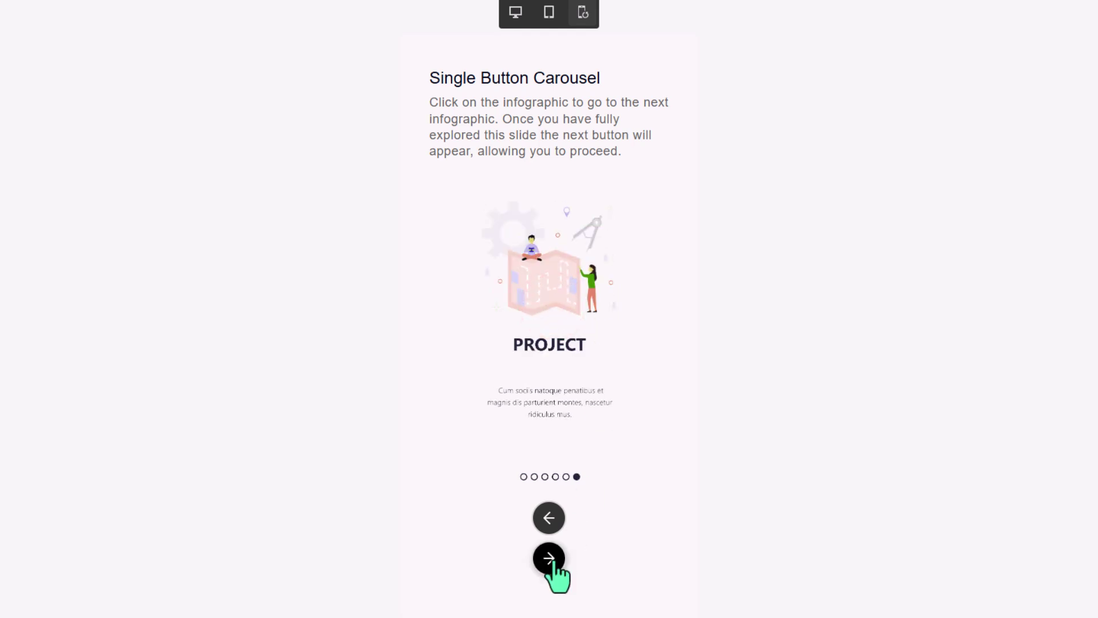